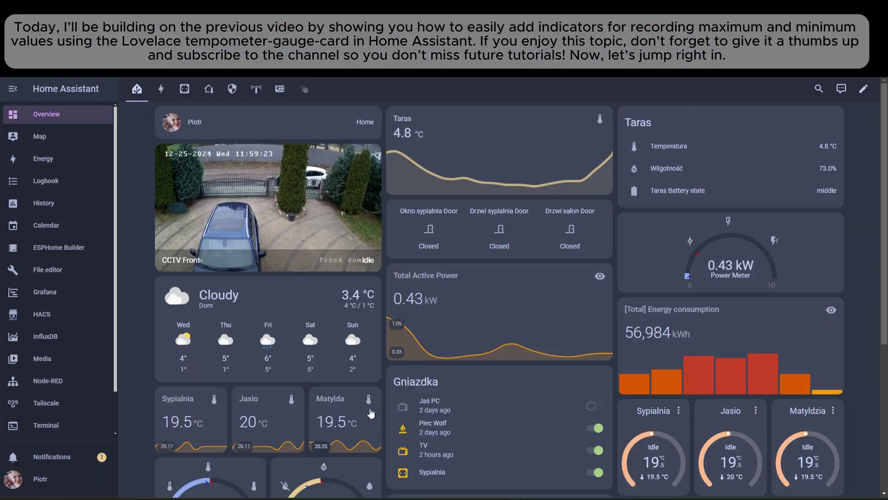
scroll(365, 405, "down", 2)
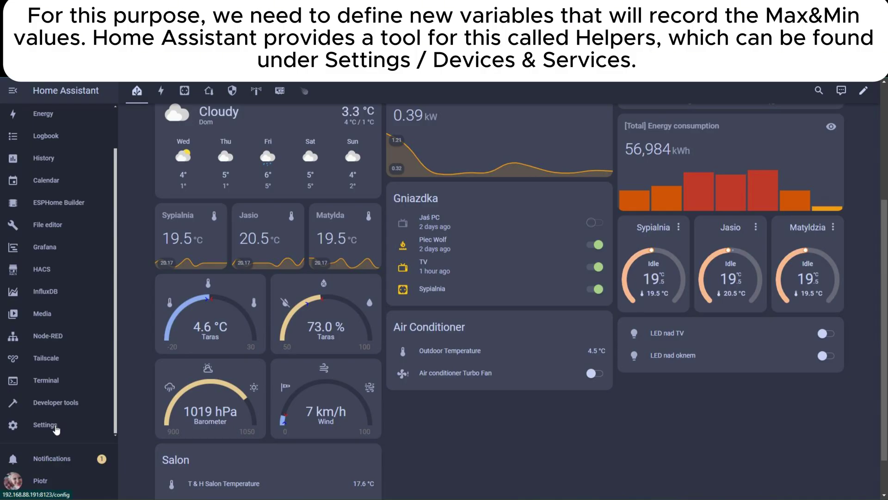
Go to Settings > Devices & services and show the Helpers list
left_click(56, 430)
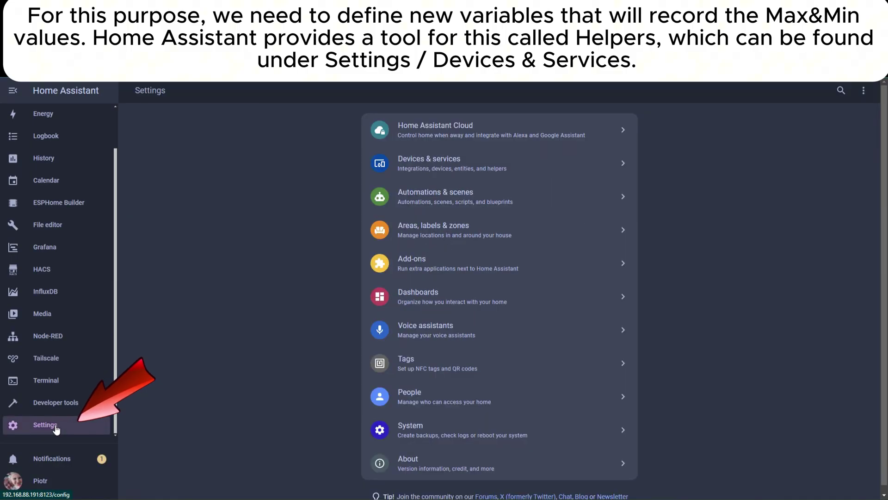
left_click(393, 168)
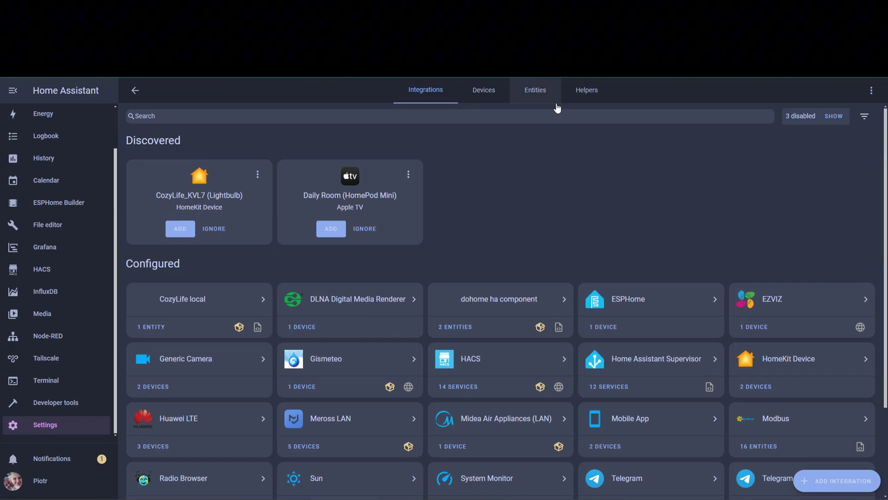
left_click(572, 97)
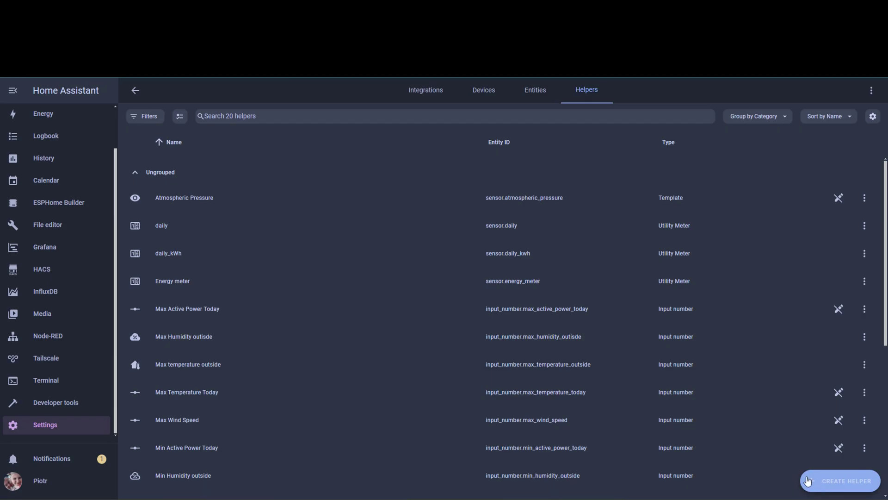
Create number helper 'Max Air Pressure daily': icon mdi:account-arrow-up, max 1200, input field, unit hPa
left_click(835, 482)
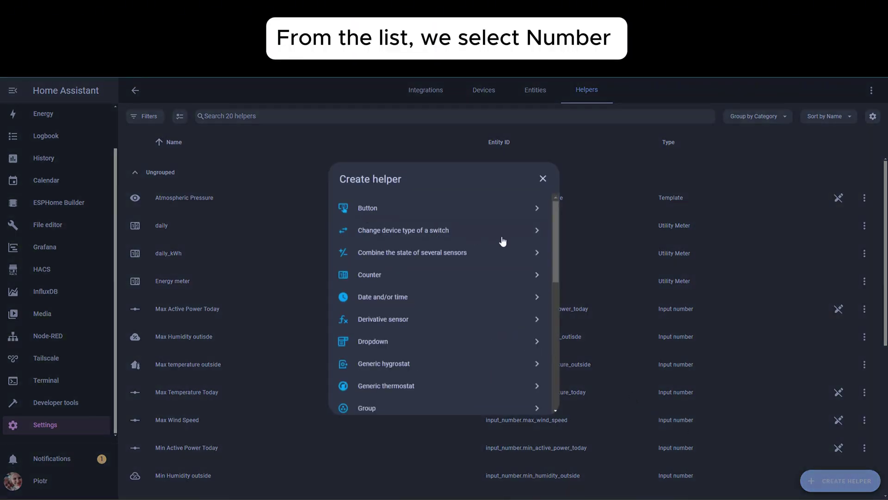
left_click_drag(554, 230, 548, 304)
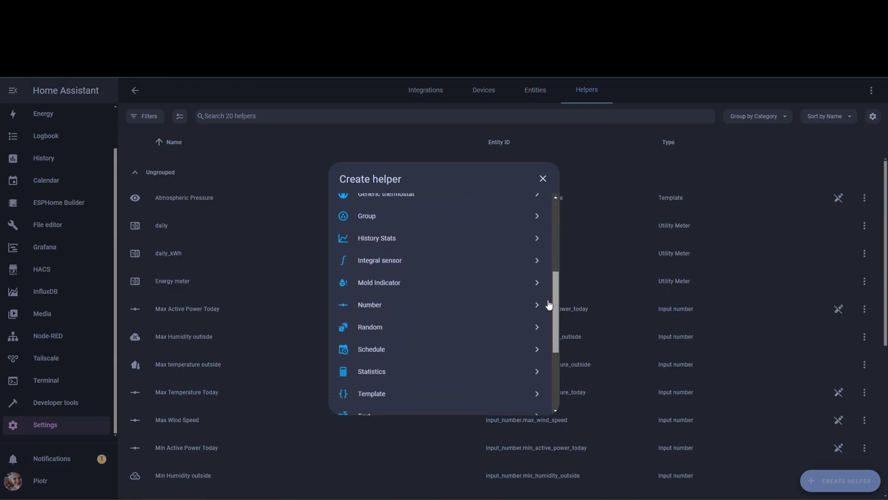
left_click(346, 305)
type("Max A")
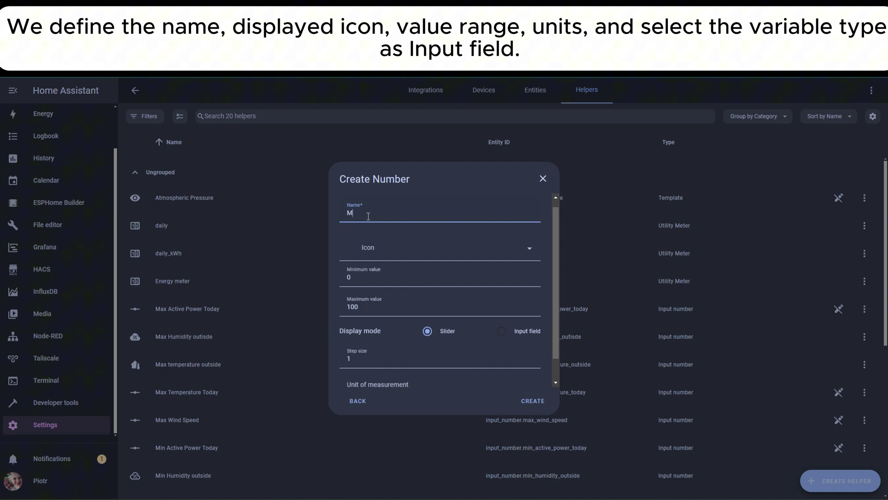
type("ir Pressure daily")
left_click(417, 247)
type("account")
left_click(416, 368)
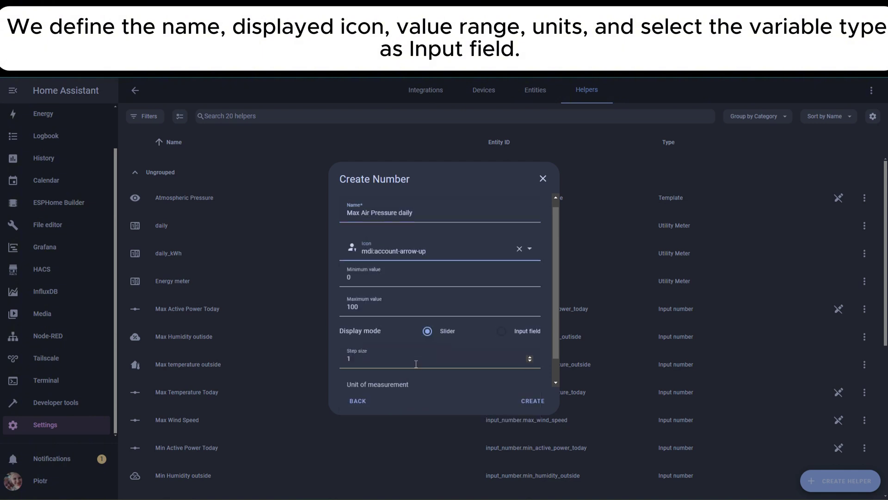
left_click(373, 306)
type("1200")
left_click(501, 331)
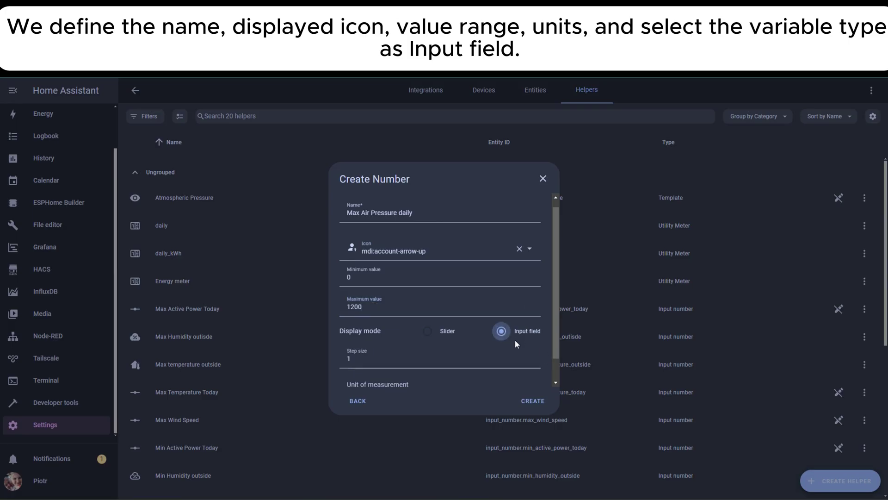
left_click(524, 382)
type("hPa")
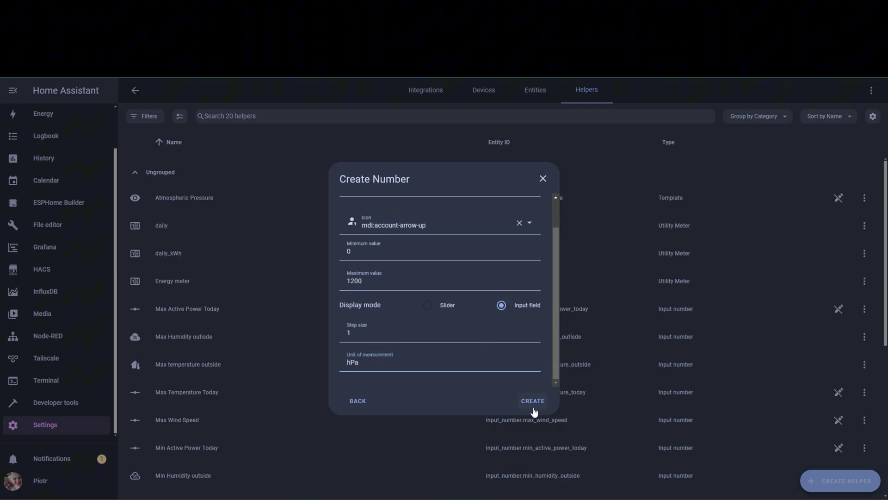
left_click(546, 408)
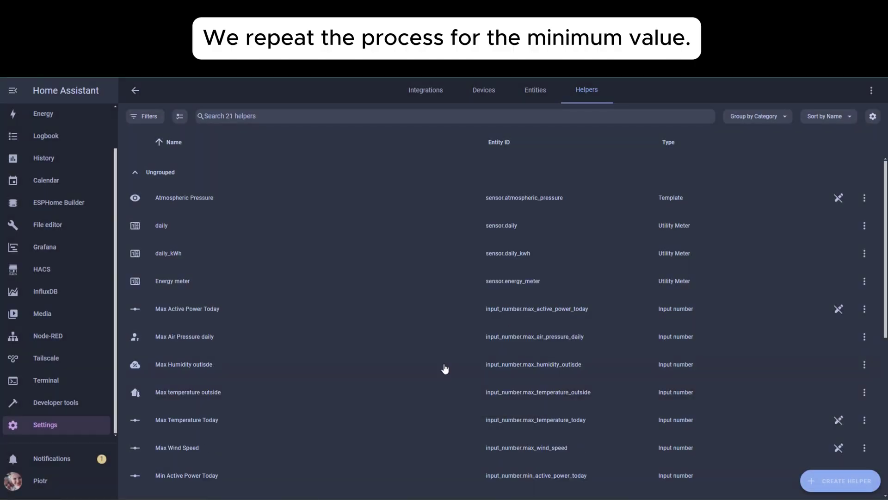
Create number helper 'Min Air Pressure Today': icon mdi:account-arrow-down, max 1200, input field, unit hPa
left_click(833, 482)
scroll(439, 355, "down", 5)
left_click(380, 247)
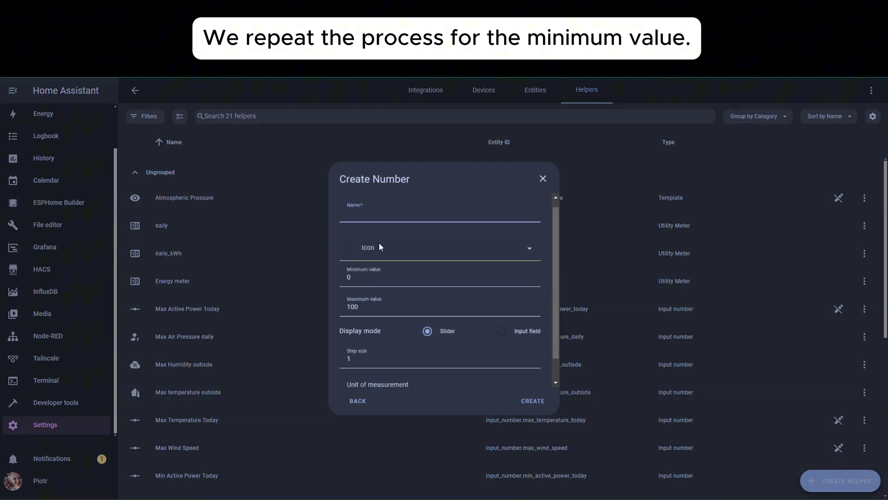
type("MinAu")
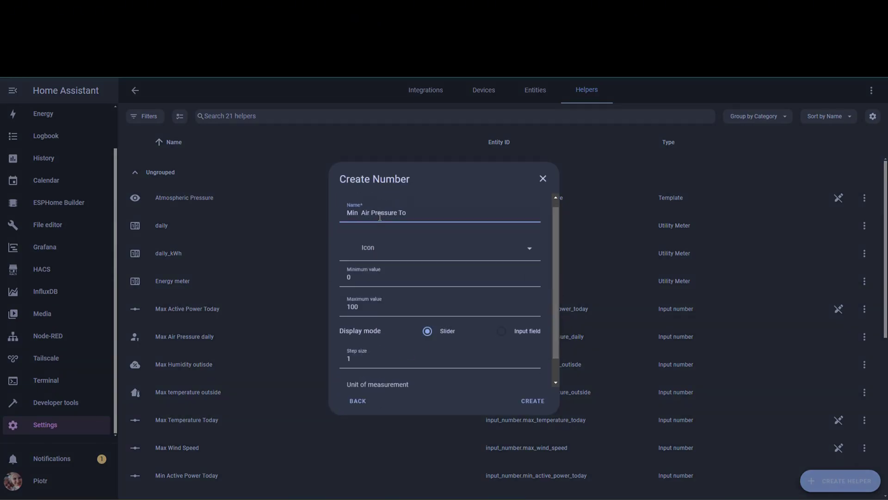
type("oday")
left_click(417, 247)
type("arrow")
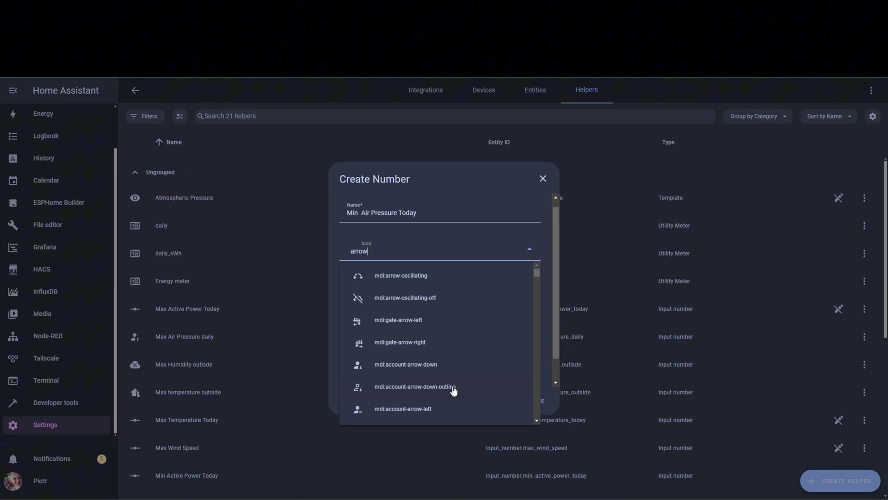
left_click(452, 388)
double_click(344, 310)
type("1200")
left_click(501, 331)
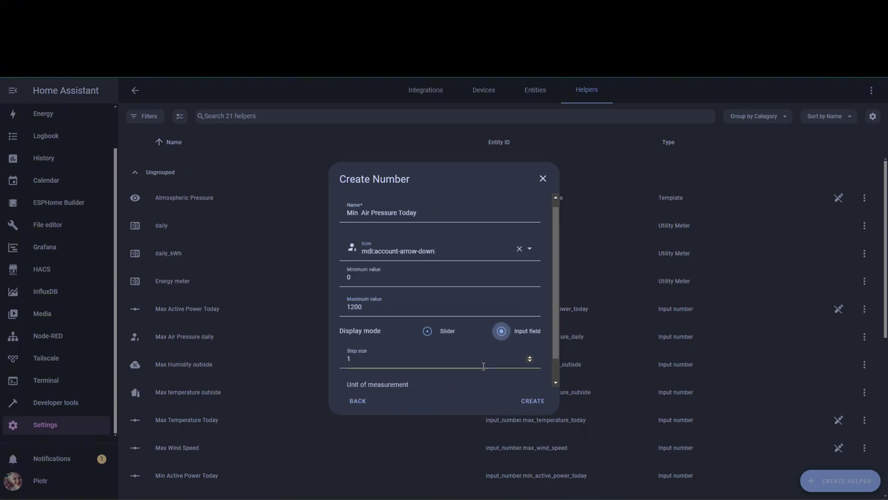
left_click(497, 384)
type("hPa")
left_click(534, 401)
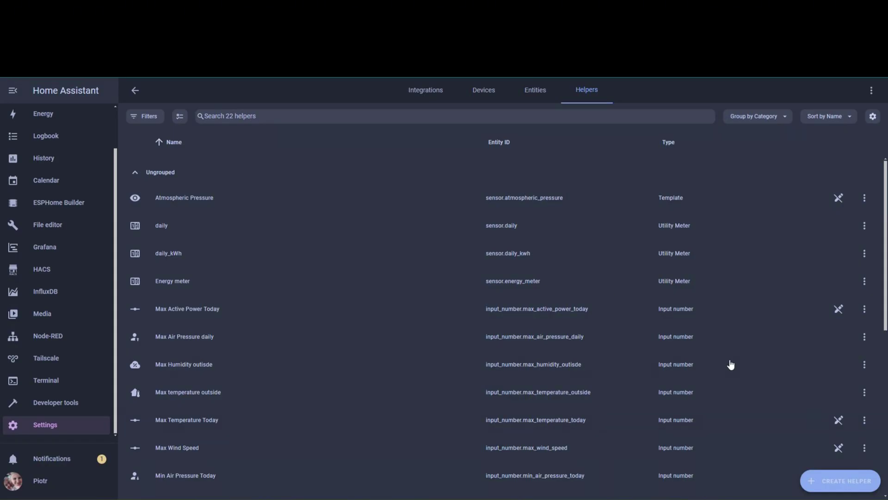
Start an empty new automation from Settings > Automations & scenes
left_click(79, 424)
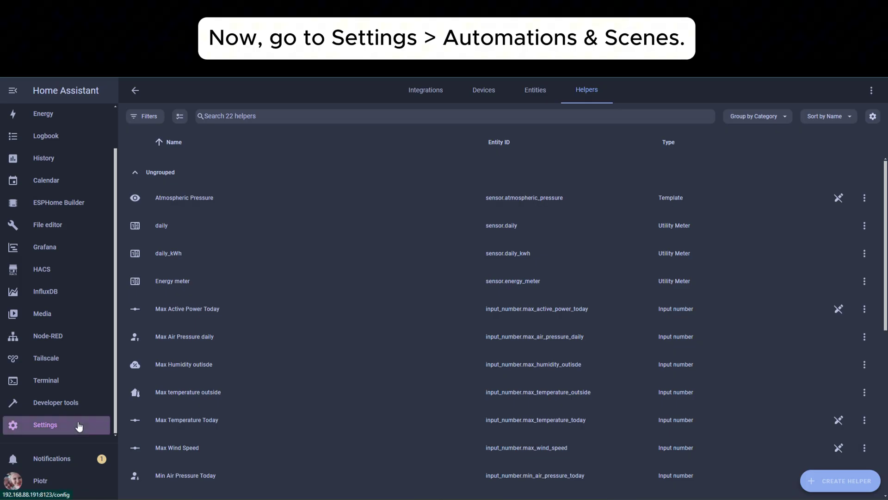
left_click(430, 195)
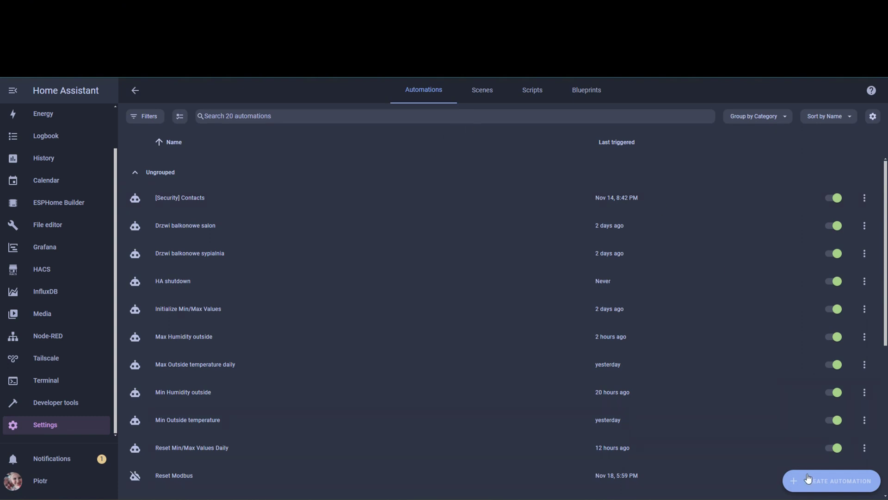
left_click(833, 487)
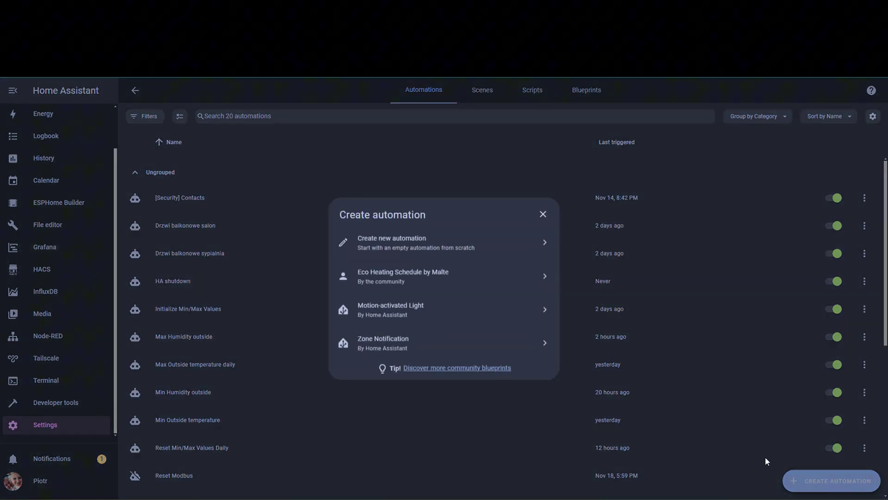
left_click(407, 247)
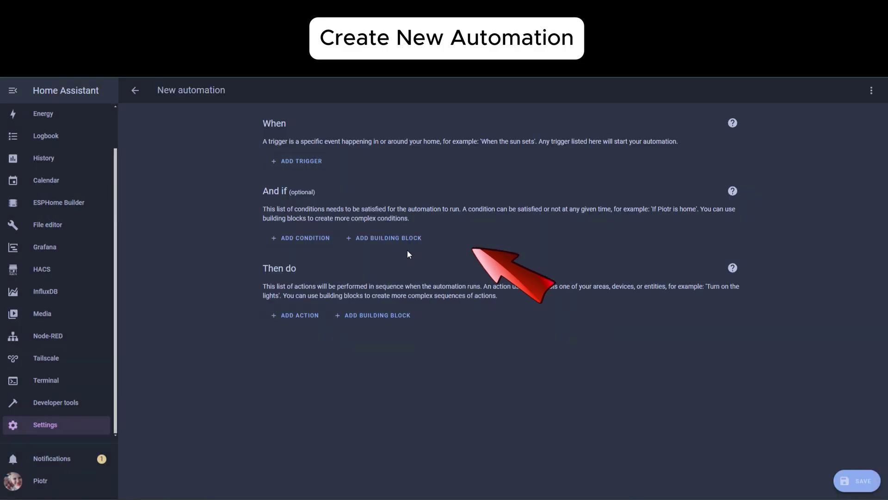
Add an entity State trigger on the Dom Pressure sensor
left_click(289, 162)
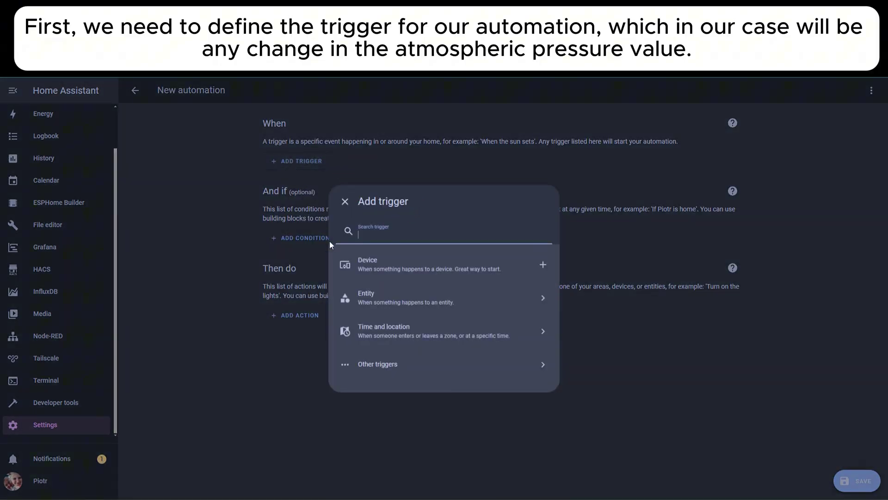
left_click(347, 300)
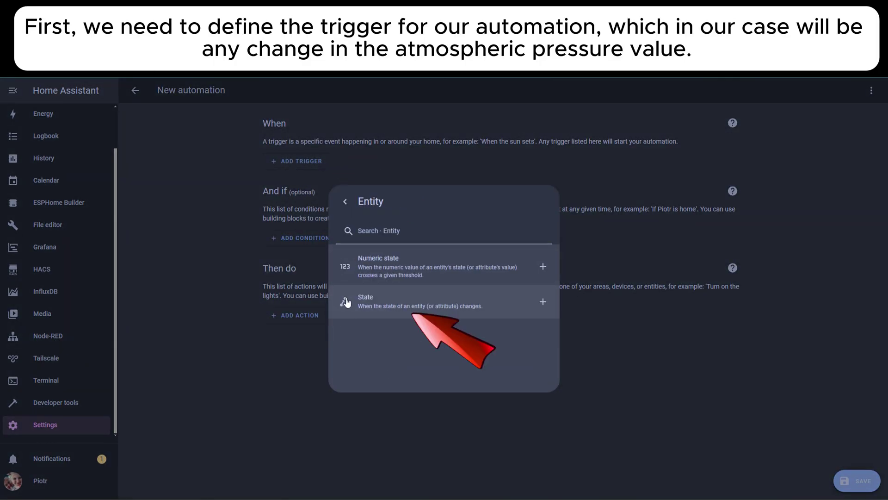
left_click(365, 306)
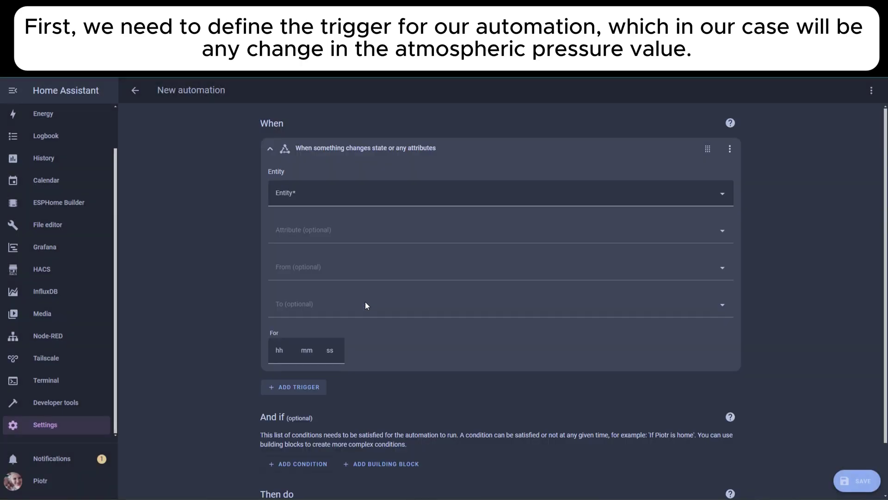
left_click(332, 200)
type("press")
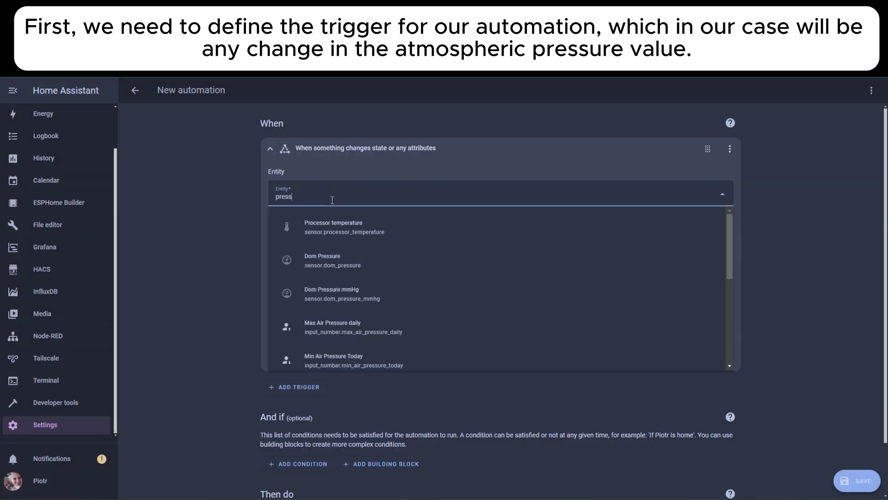
type("ure")
left_click(371, 228)
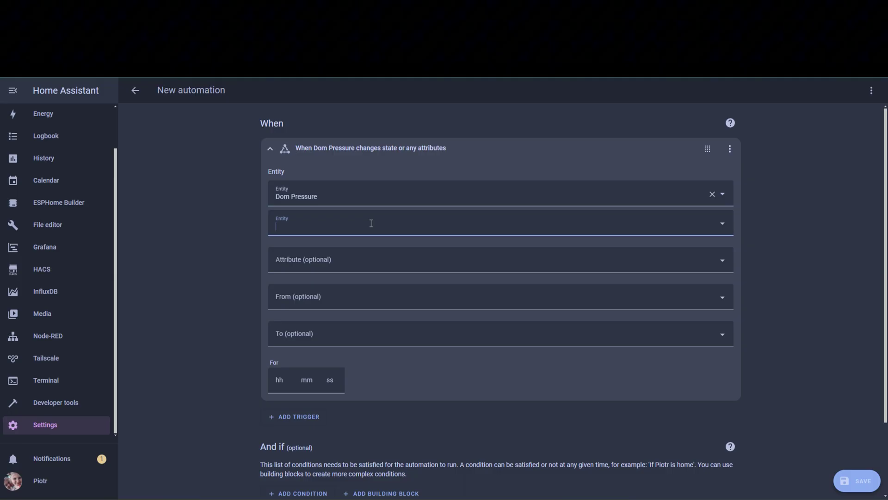
left_click(305, 220)
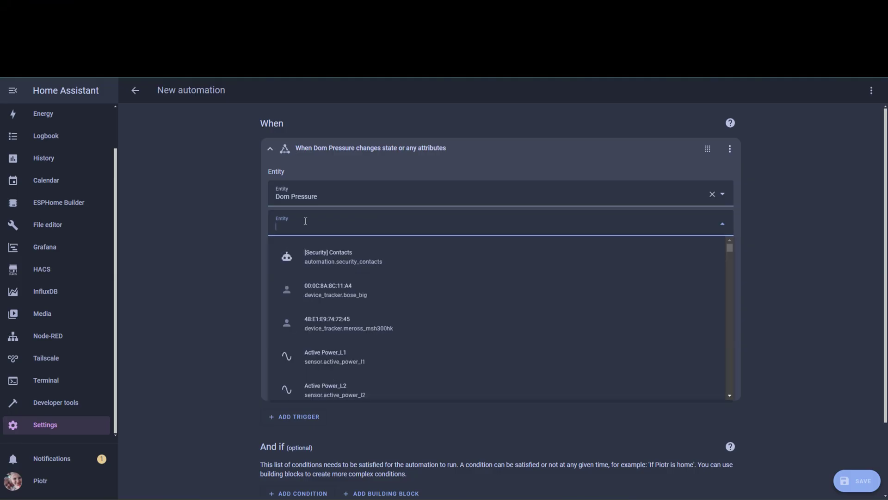
key("Escape")
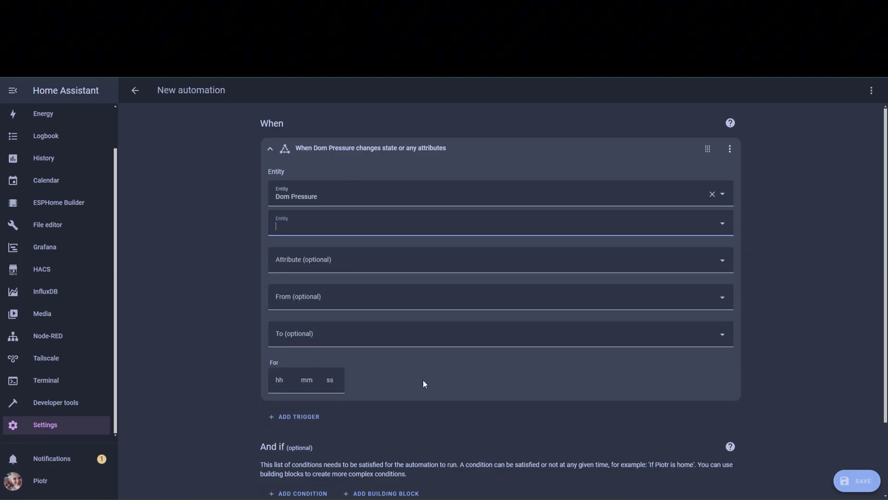
scroll(423, 380, "down", 2)
Add a Numeric state condition: Dom Pressure above the Max Air Pressure daily entity's value
left_click(298, 403)
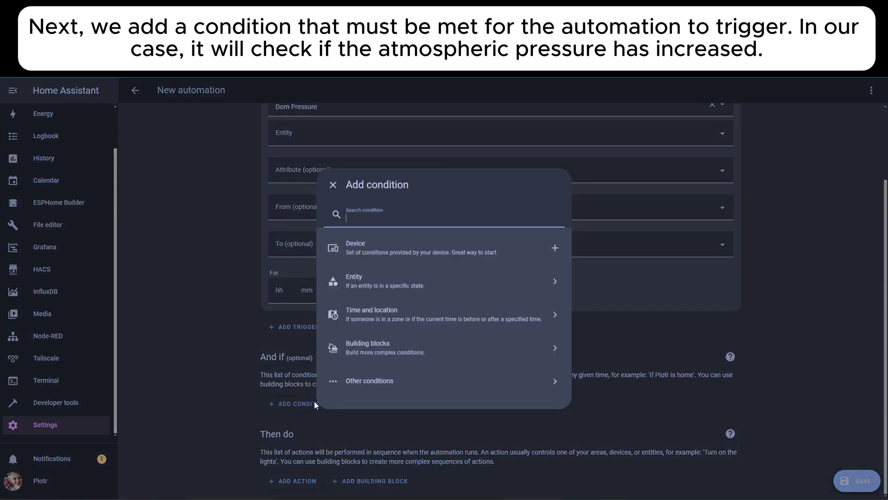
left_click(360, 281)
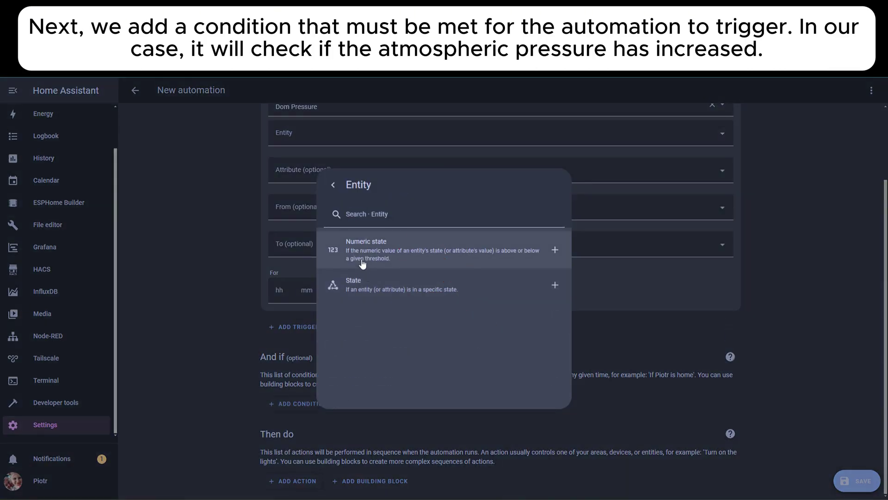
left_click(362, 263)
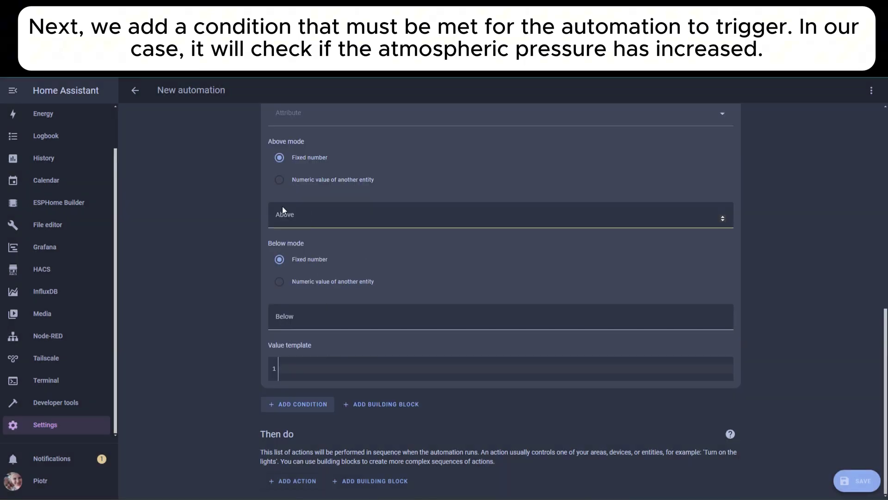
scroll(279, 202, "up", 2)
scroll(233, 206, "up", 2)
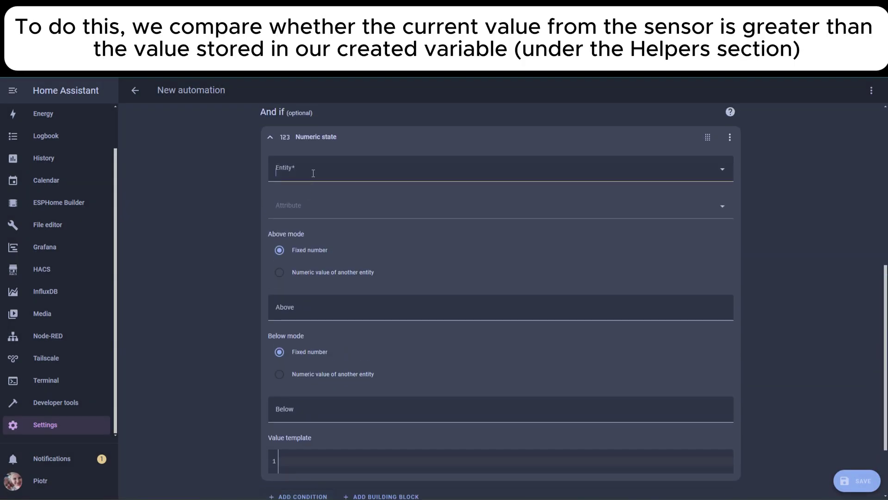
left_click(313, 173)
type("pressure")
left_click(316, 203)
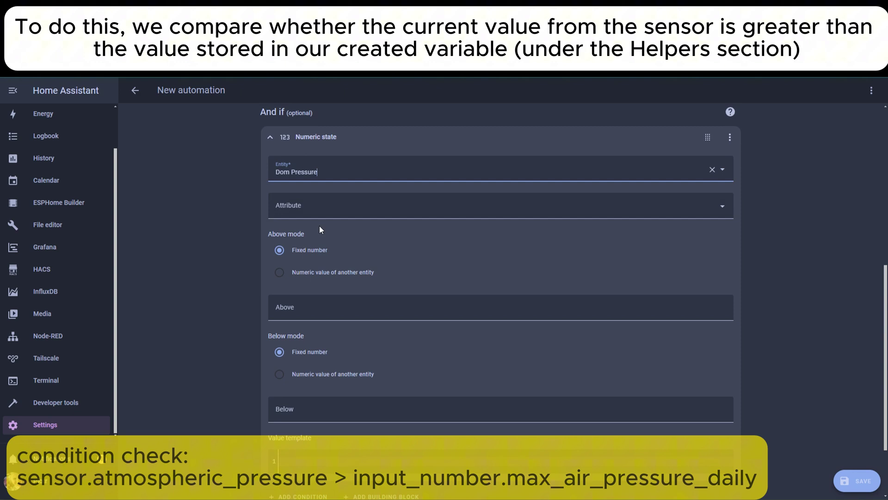
left_click(314, 273)
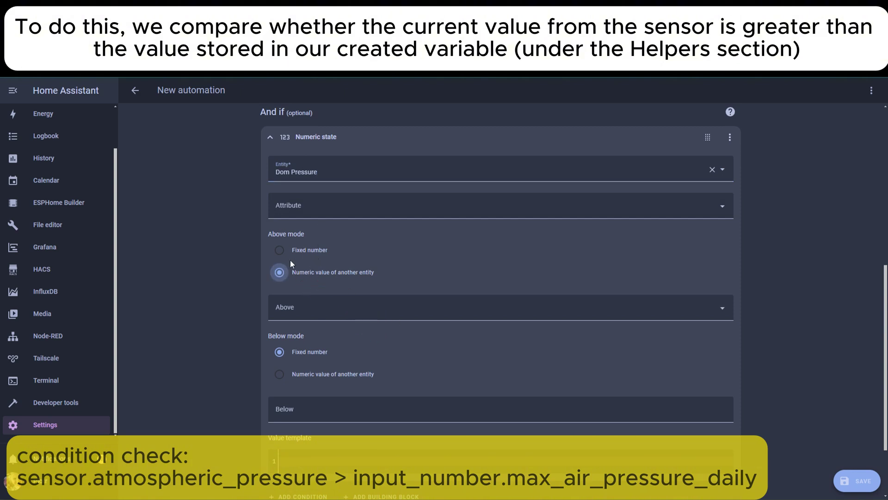
left_click(293, 313)
type("max")
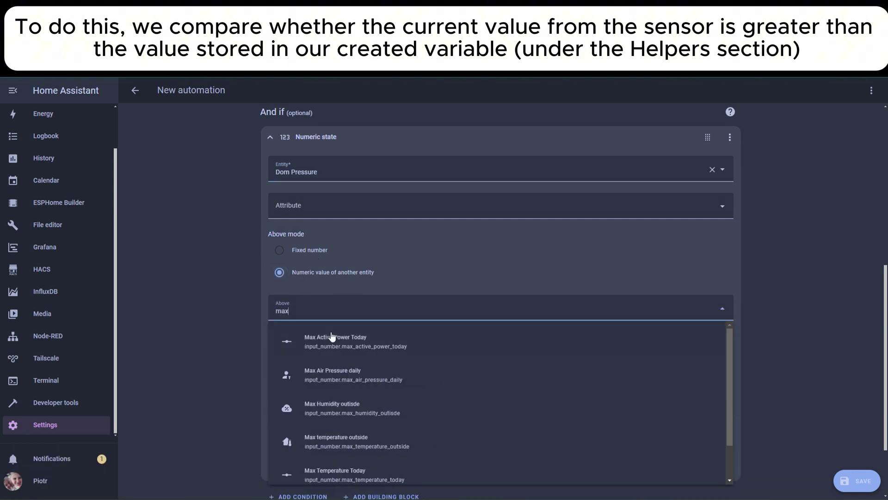
left_click(357, 379)
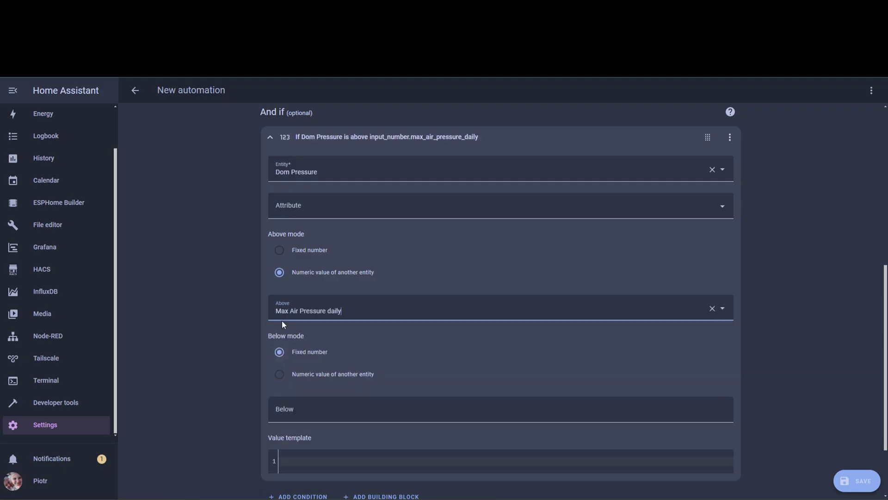
scroll(217, 339, "down", 2)
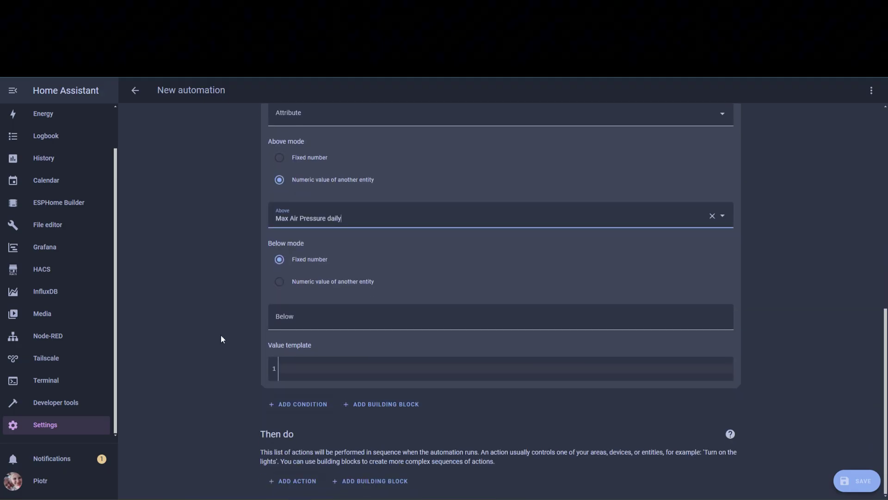
Add a Helpers > Input number > Set action targeting Max Air Pressure daily
left_click(291, 480)
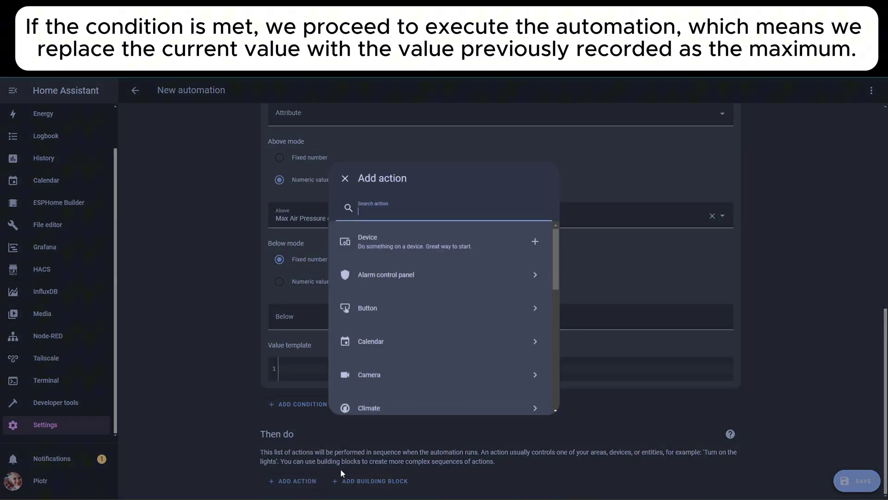
left_click_drag(556, 261, 556, 394)
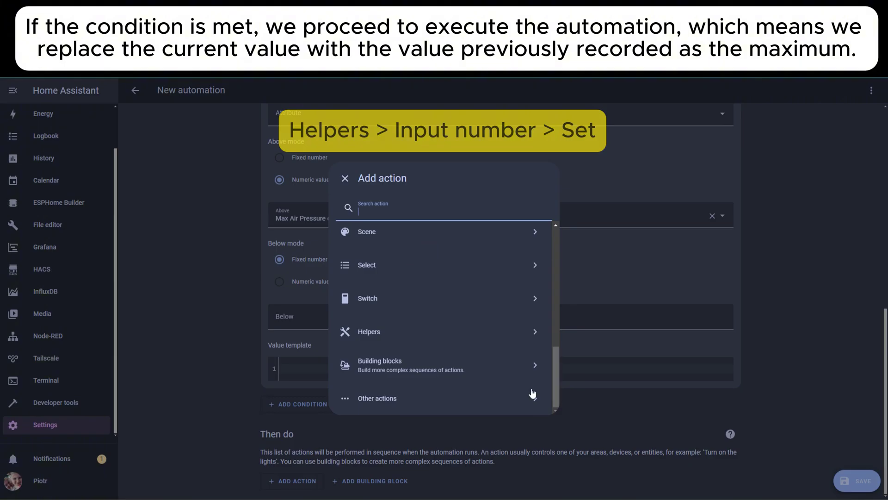
left_click(345, 332)
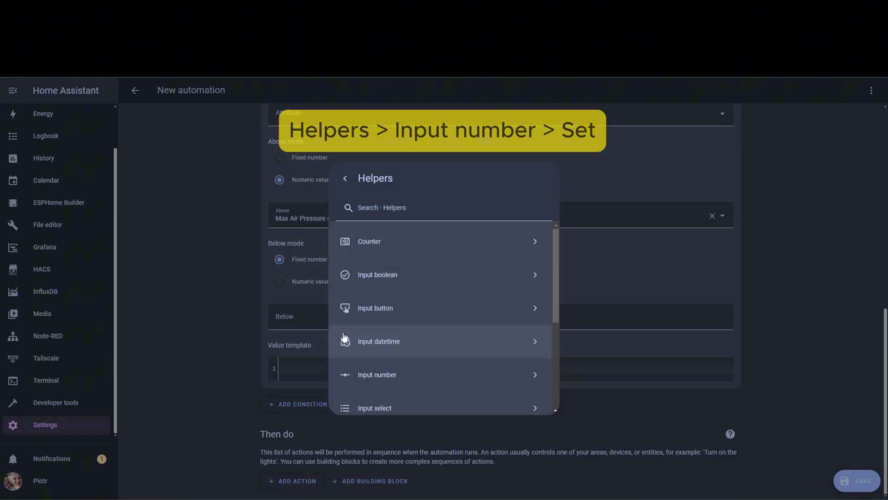
left_click(396, 375)
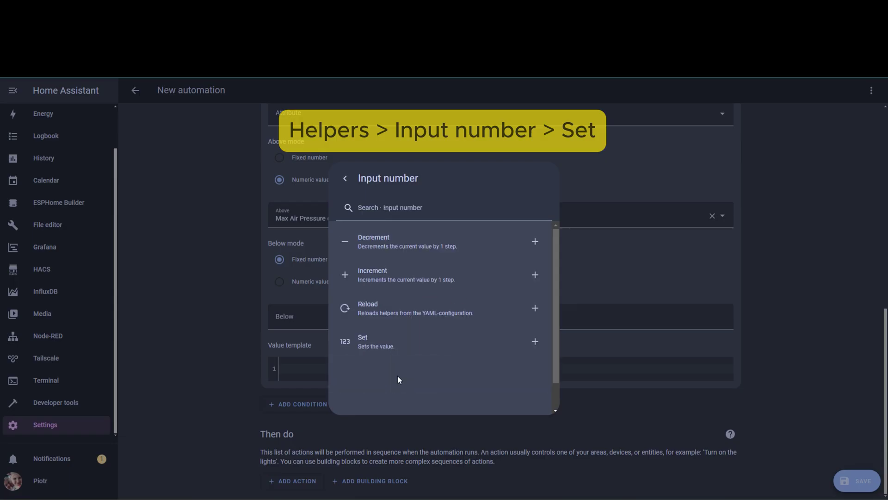
left_click(376, 342)
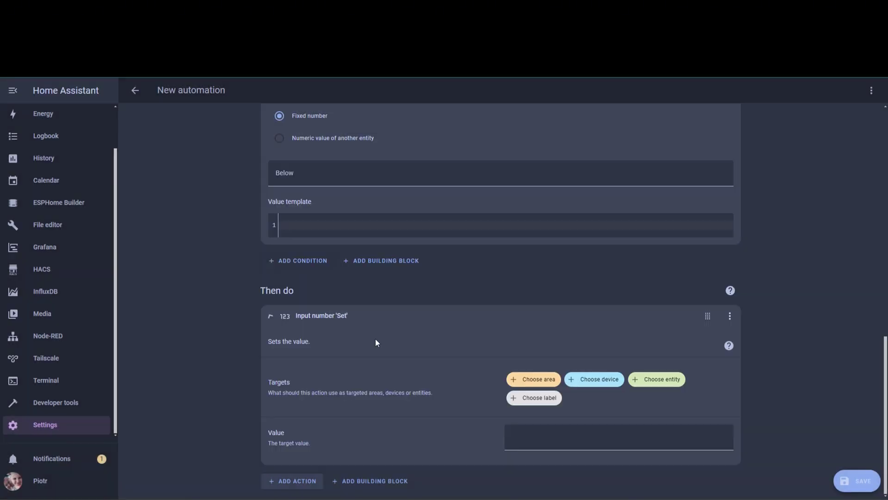
left_click(645, 385)
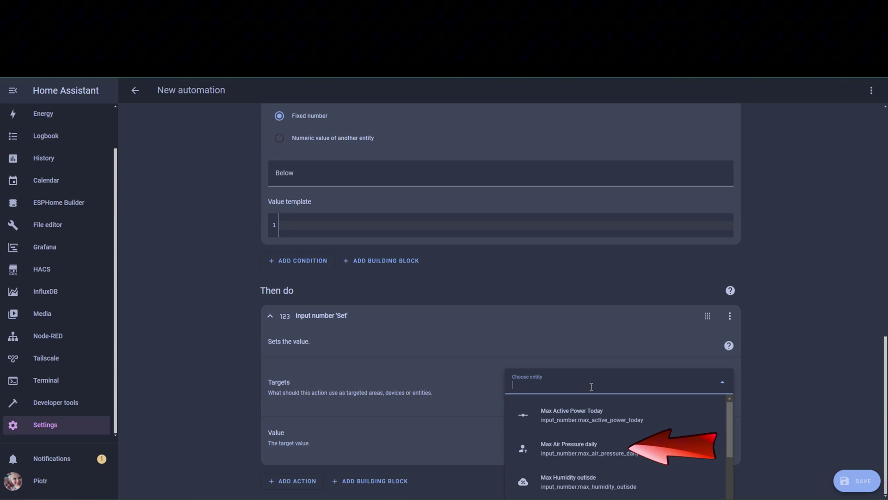
left_click(576, 450)
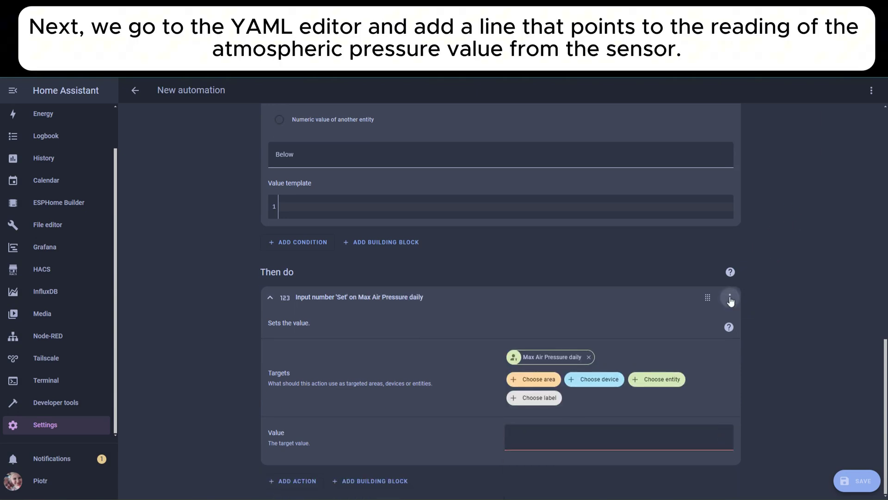
In YAML, set the action's value to the sensor.atmospheric_pressure state as float, then save
left_click(729, 299)
scroll(818, 222, "down", 2)
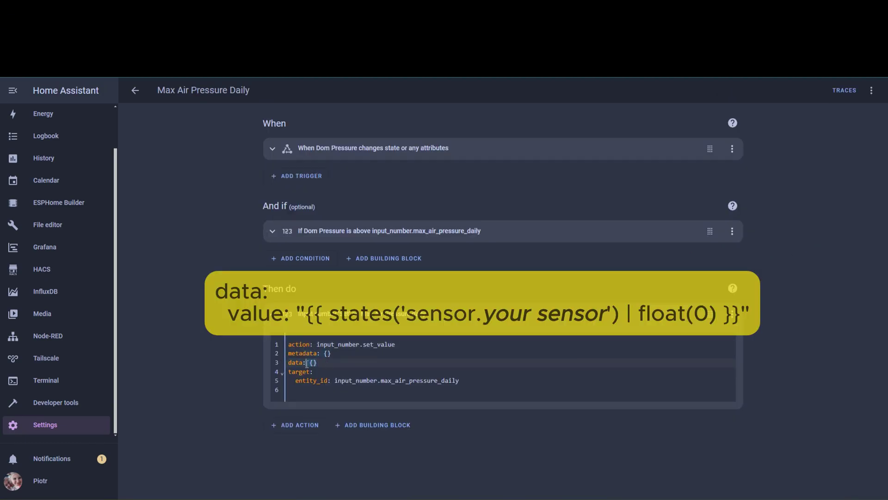
key("ctrl+v")
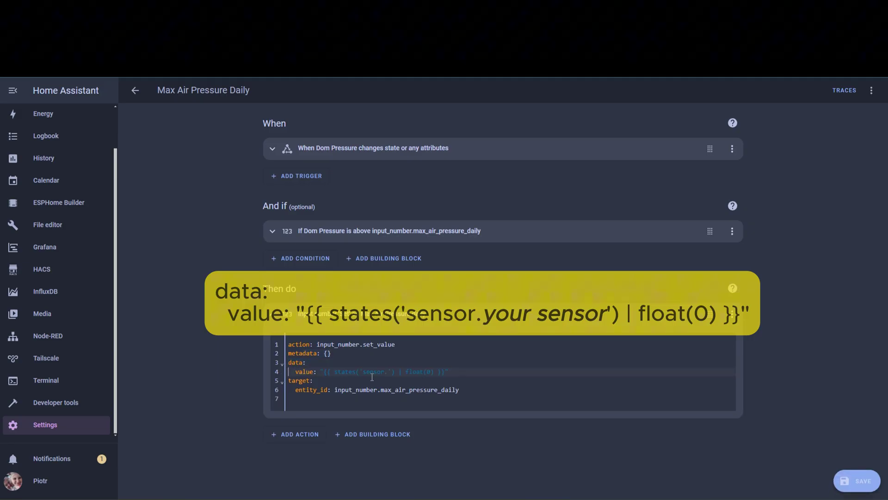
key("ctrl+space")
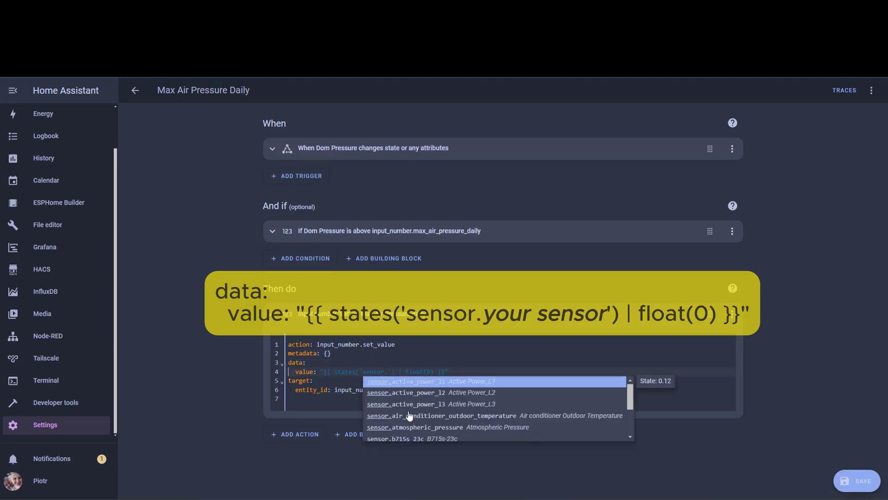
key("Down")
key("Down")
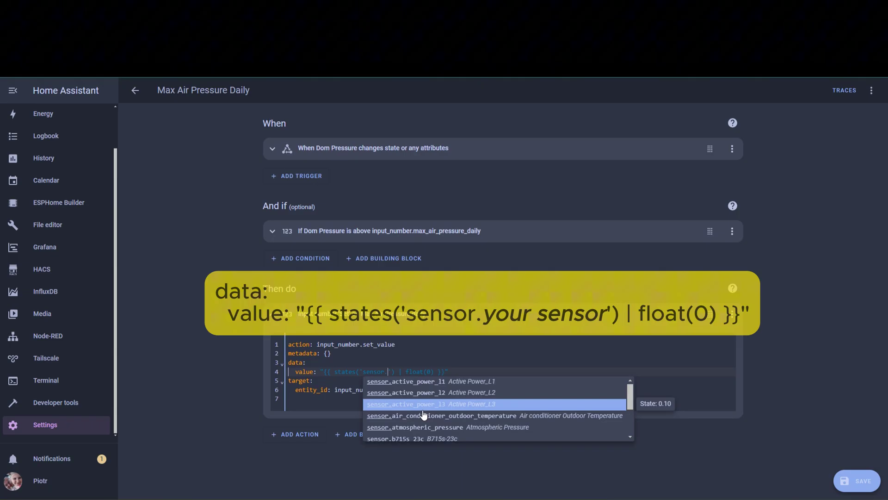
key("Down")
key("Down")
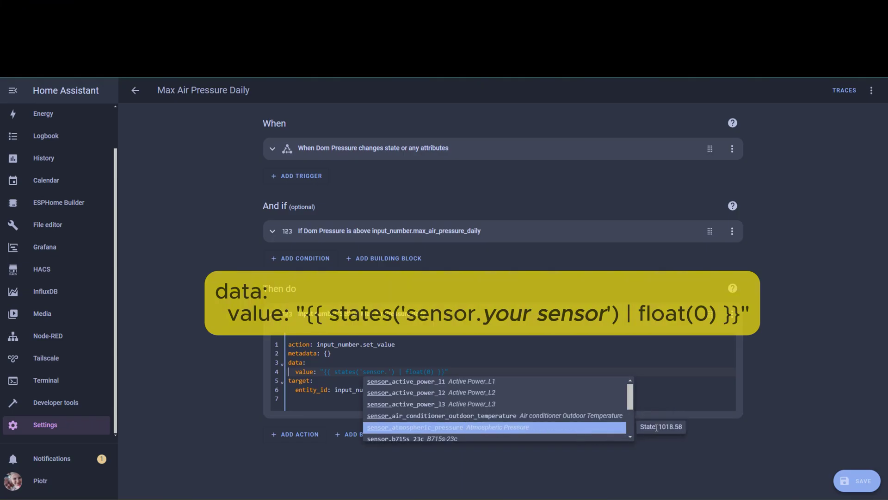
key("Return")
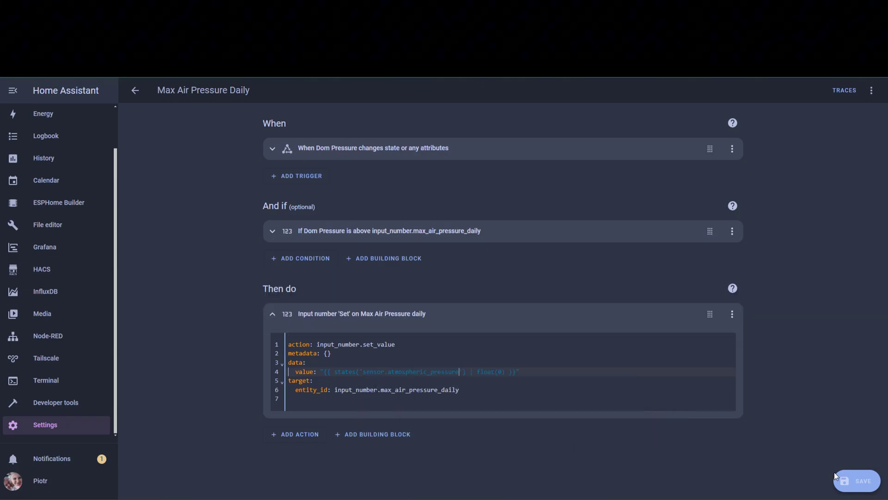
left_click(857, 484)
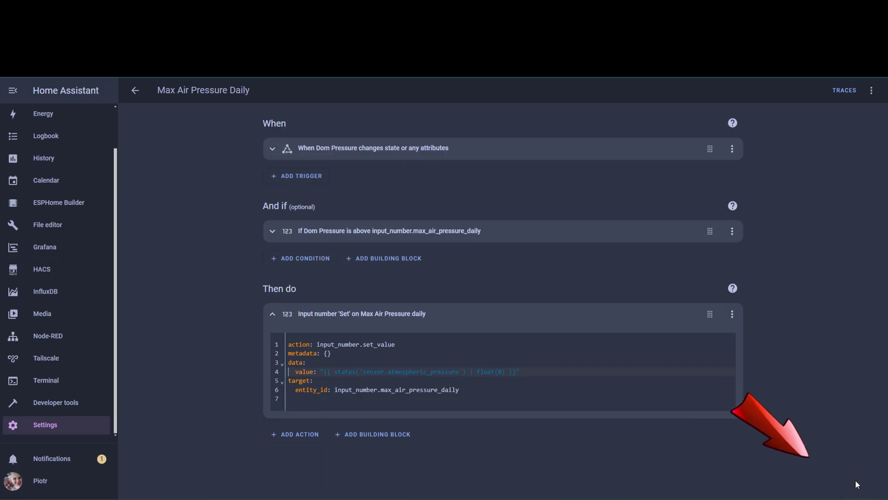
Run Max Air Pressure Daily's actions from the automations list, then reopen its editor
left_click(134, 92)
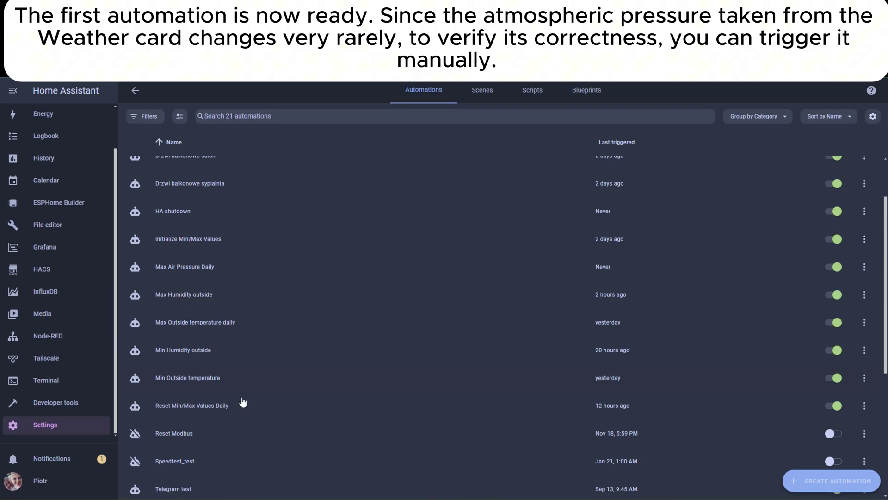
scroll(242, 402, "down", 1)
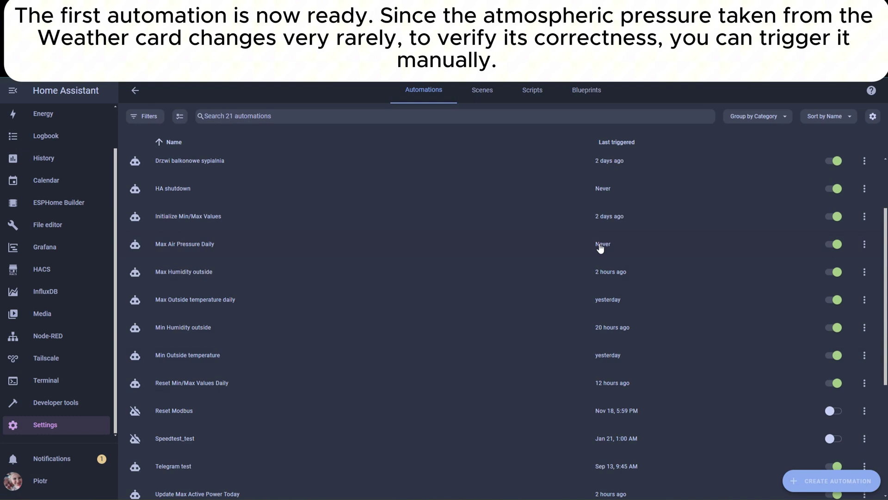
left_click_drag(601, 247, 586, 248)
left_click(865, 244)
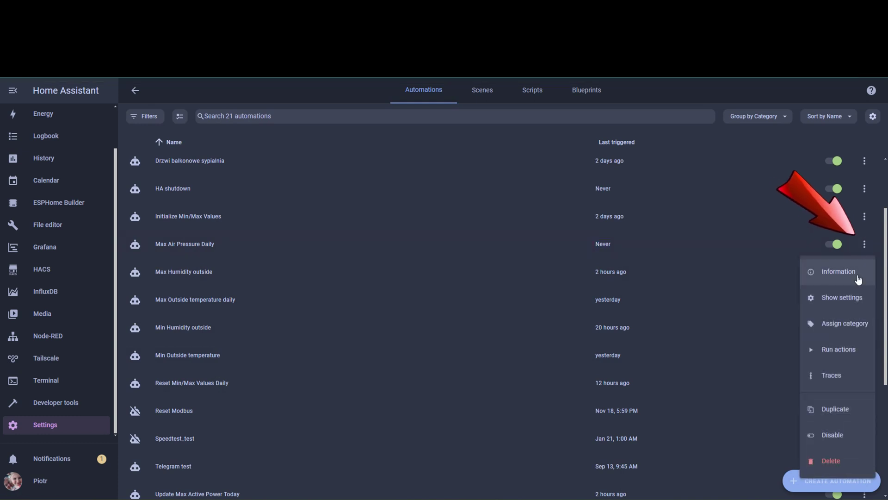
left_click(843, 351)
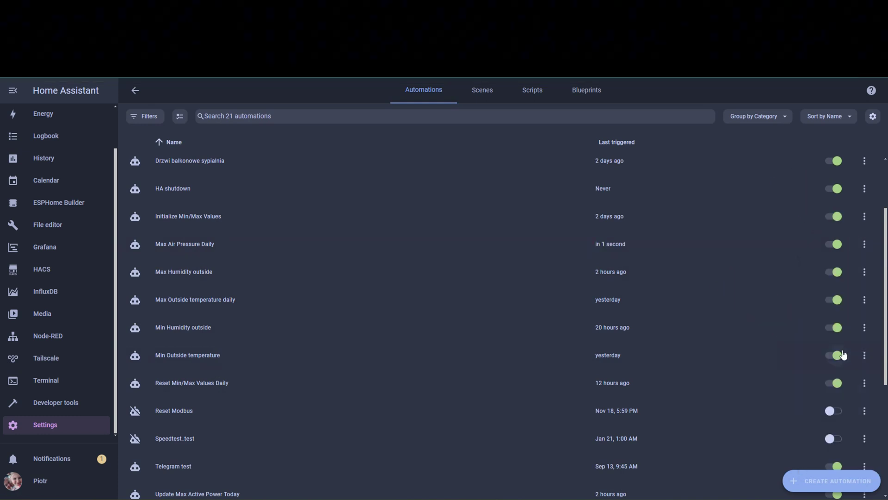
left_click(573, 243)
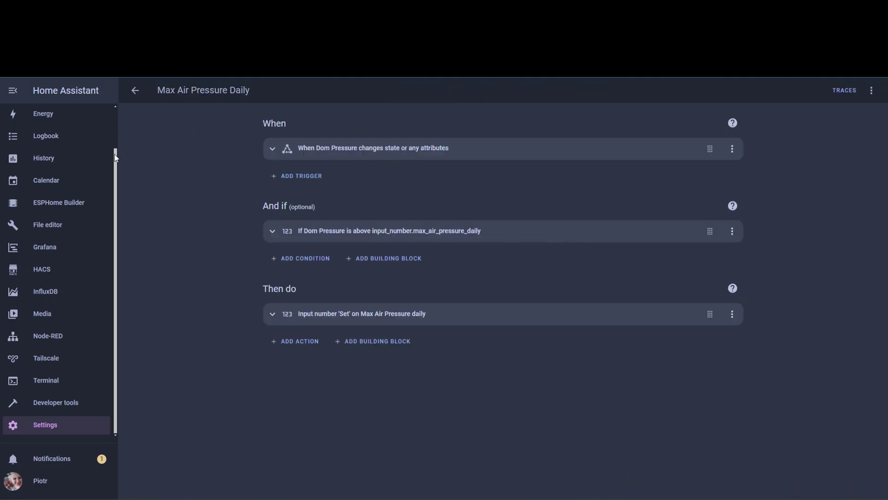
scroll(60, 119, "up", 2)
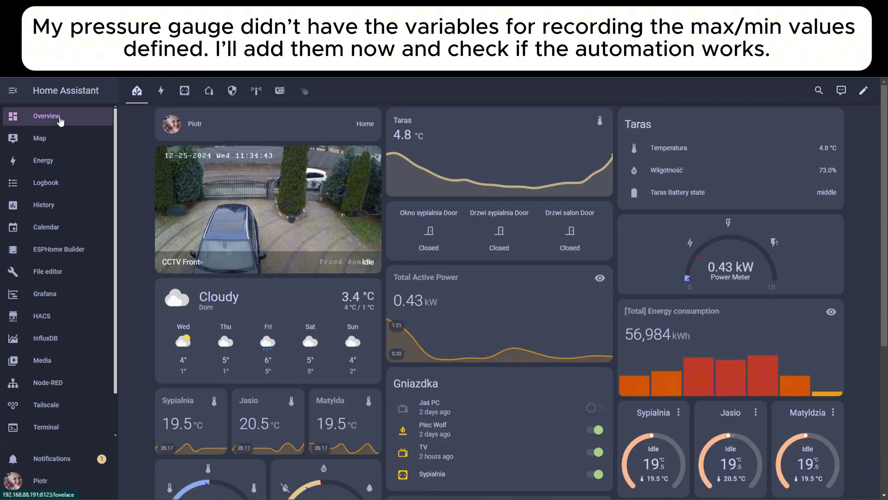
scroll(150, 248, "down", 3)
scroll(149, 248, "down", 3)
scroll(149, 248, "down", 1)
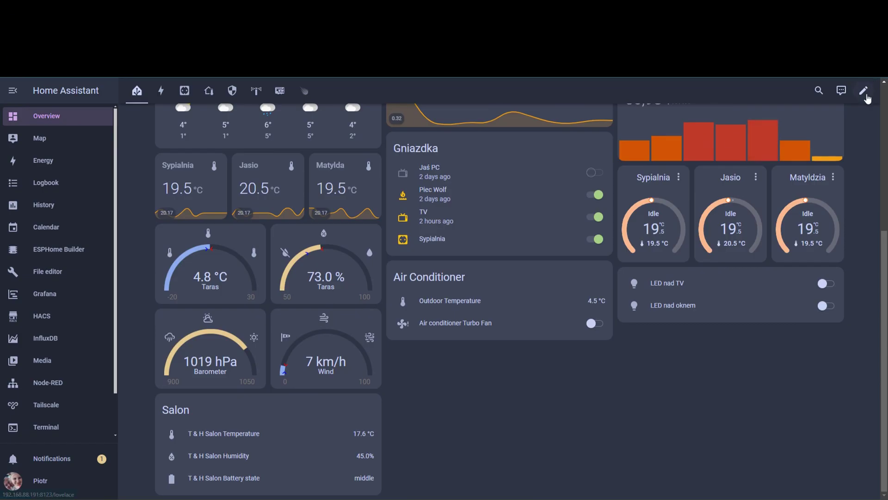
Switch the Overview dashboard to edit mode with the top-bar pencil icon
left_click(864, 92)
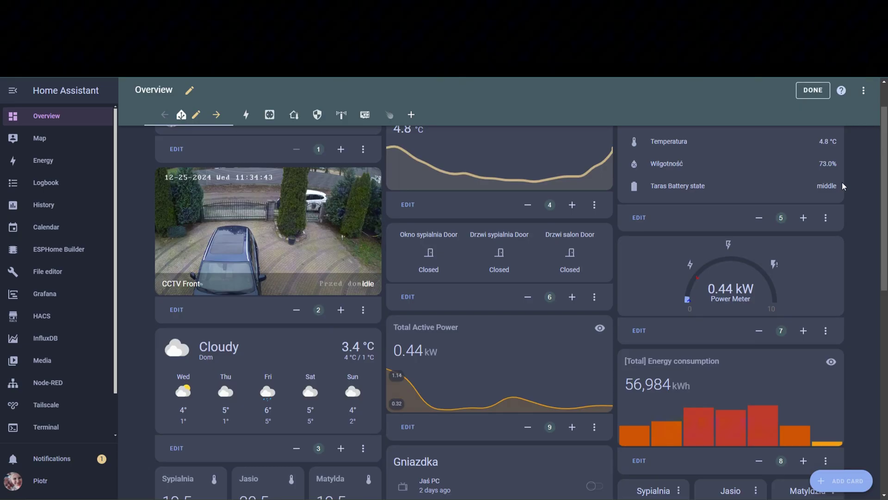
scroll(740, 331, "down", 5)
scroll(427, 384, "down", 3)
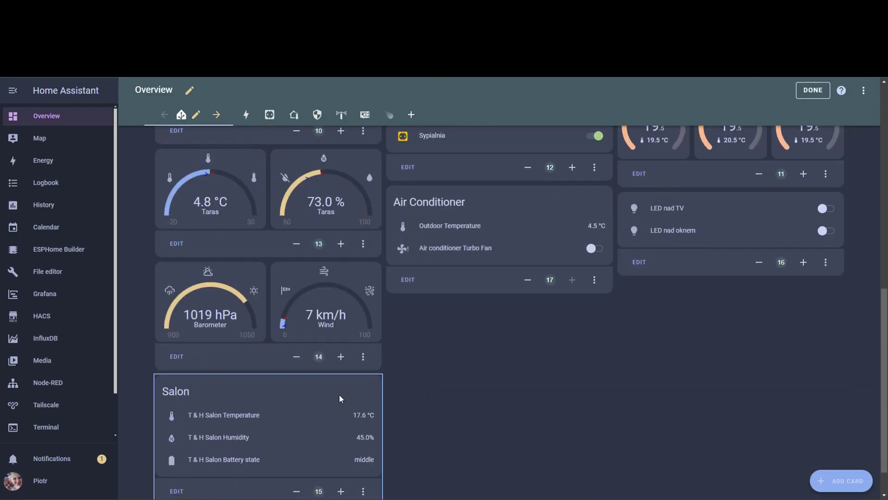
Add entity_max: input_number.max_air_pressure_daily to the barometer card's YAML
left_click(182, 358)
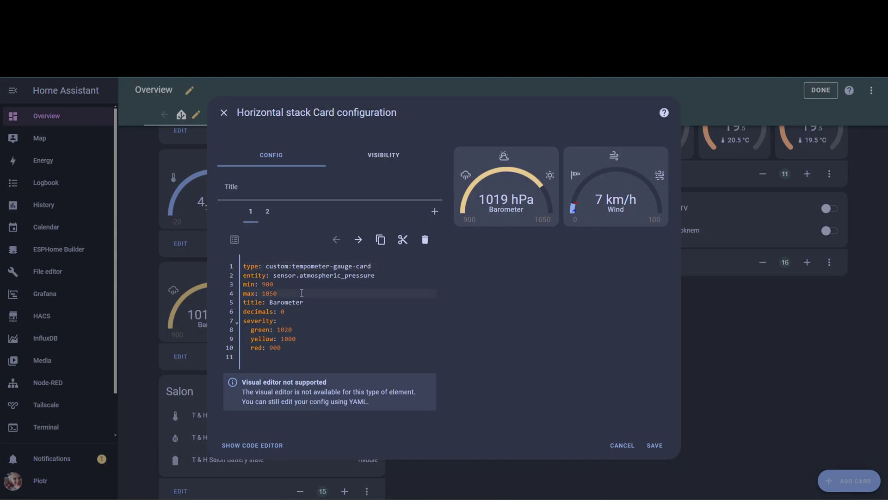
key("Return")
type("en")
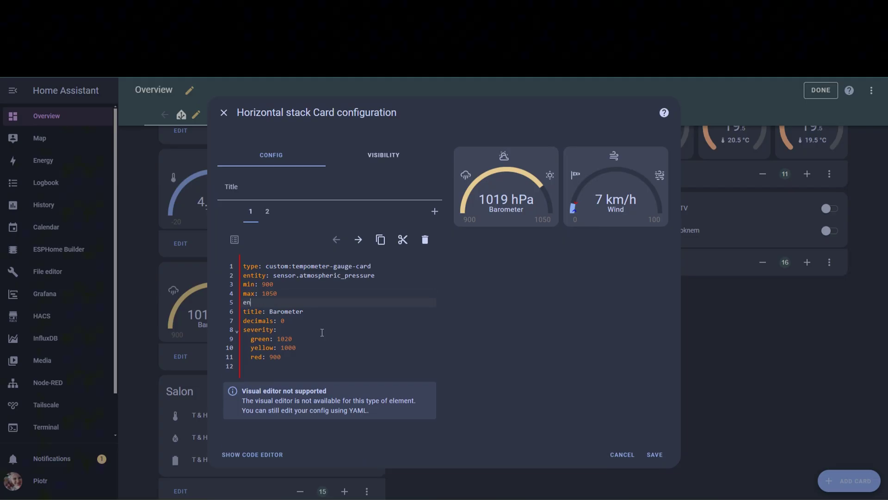
type("tity_")
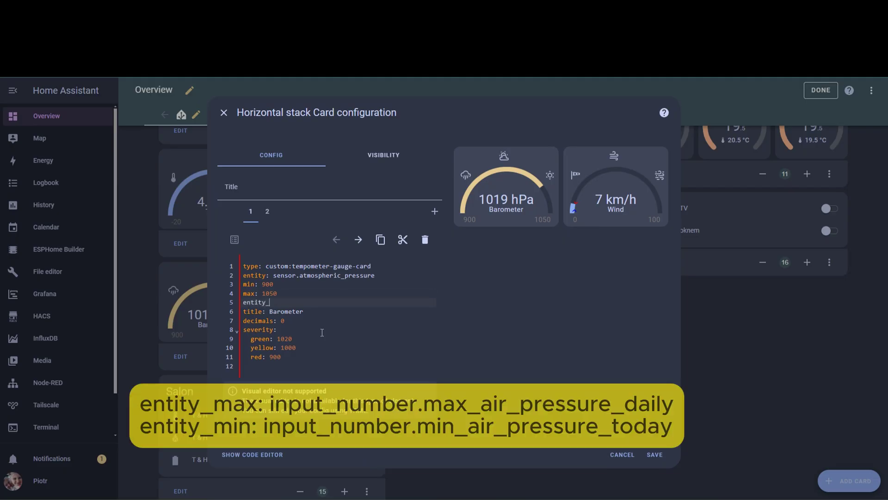
type("max: ")
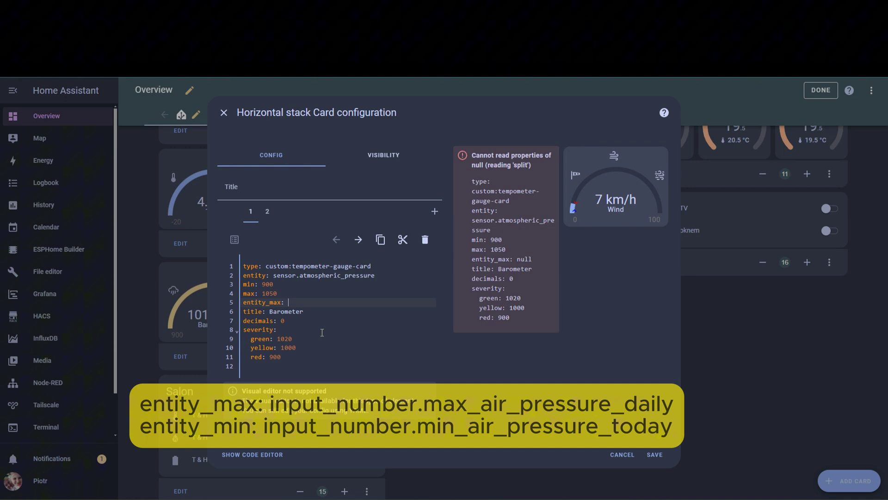
type("input_nu")
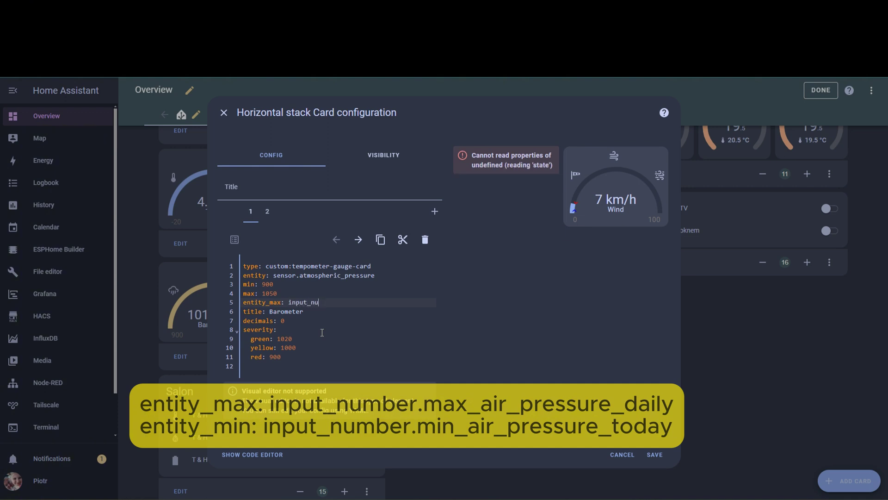
type("r. ")
type(".")
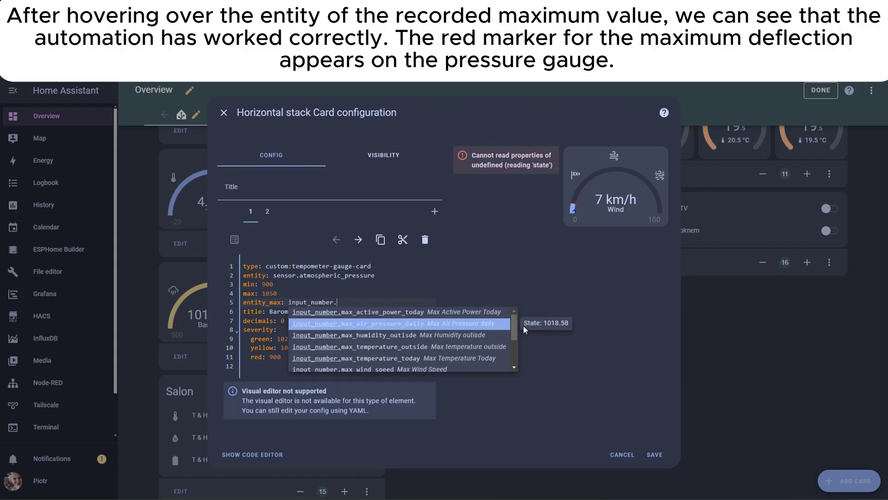
left_click(446, 323)
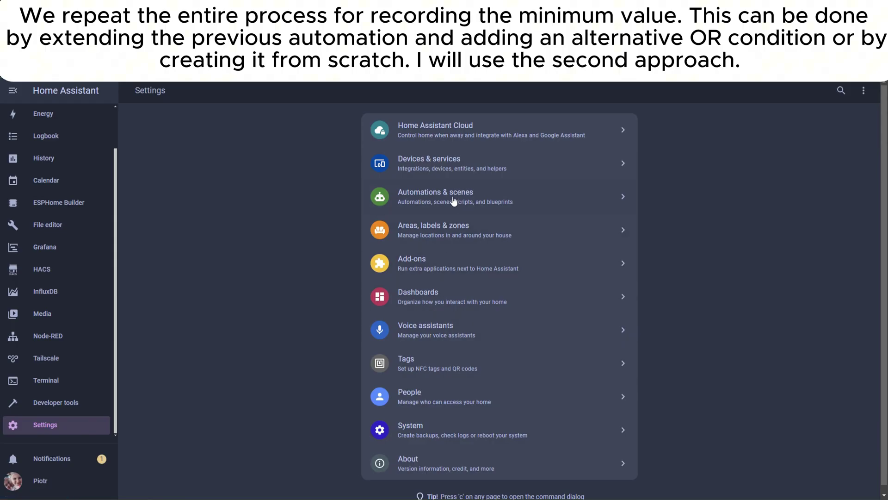
Duplicate the Max Air Pressure Daily automation from the automations list
left_click(453, 200)
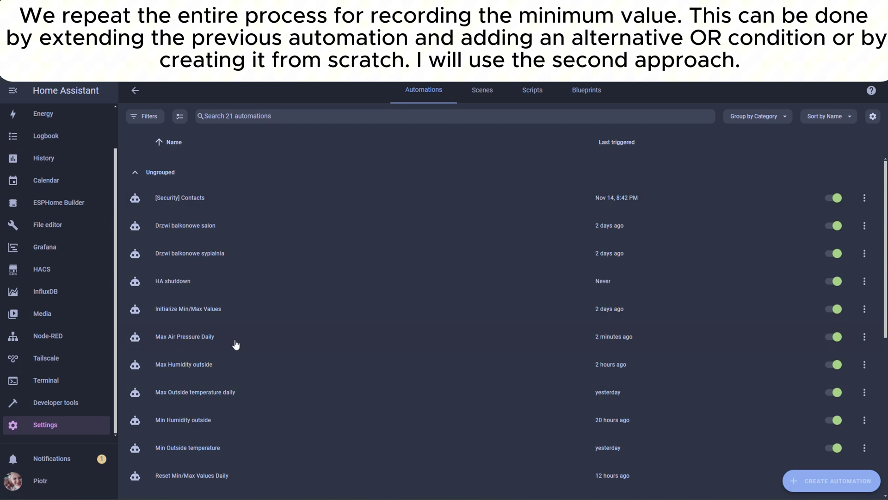
left_click(865, 338)
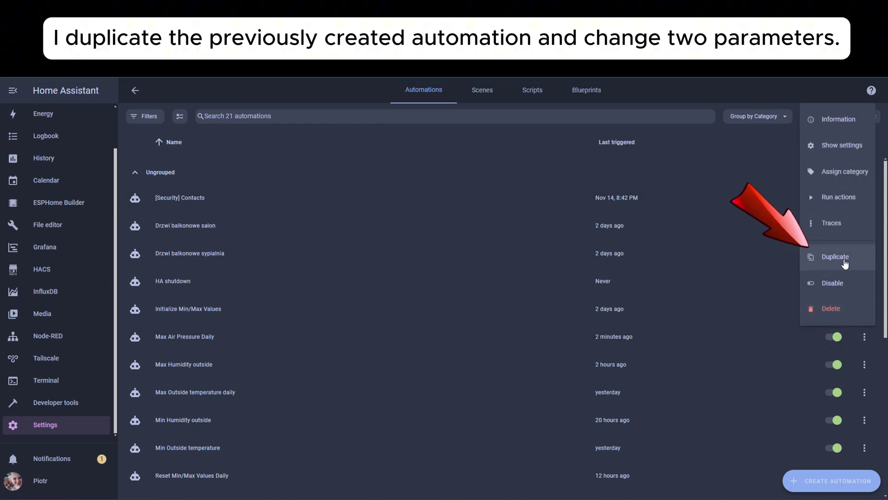
left_click(835, 257)
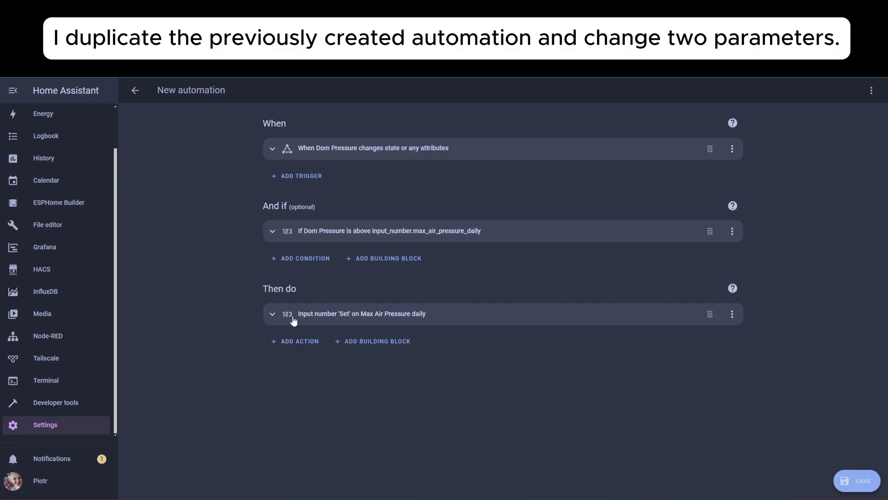
Replace the condition's Above Max Air Pressure daily comparison with Below Min Air Pressure Today
left_click(273, 231)
left_click(272, 149)
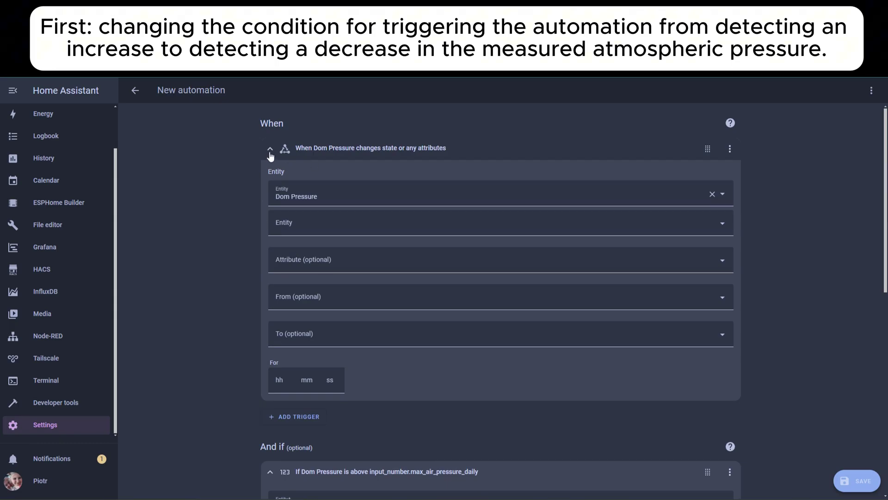
left_click(270, 152)
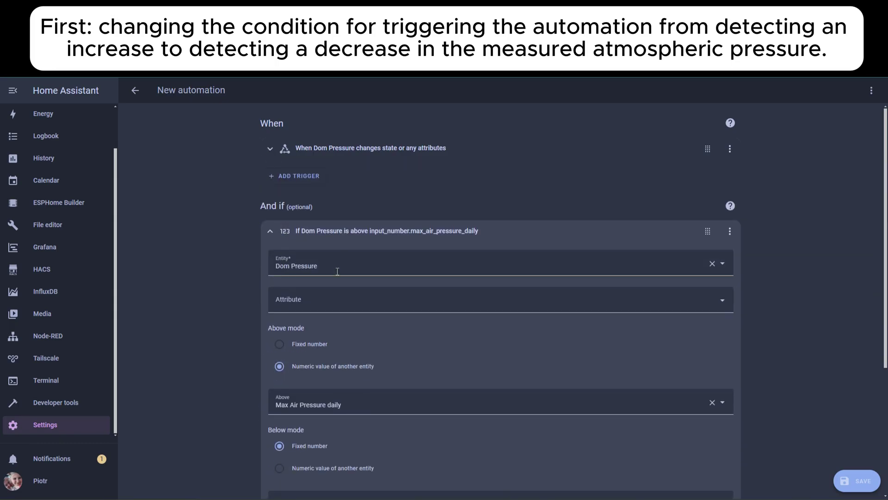
scroll(272, 362, "down", 2)
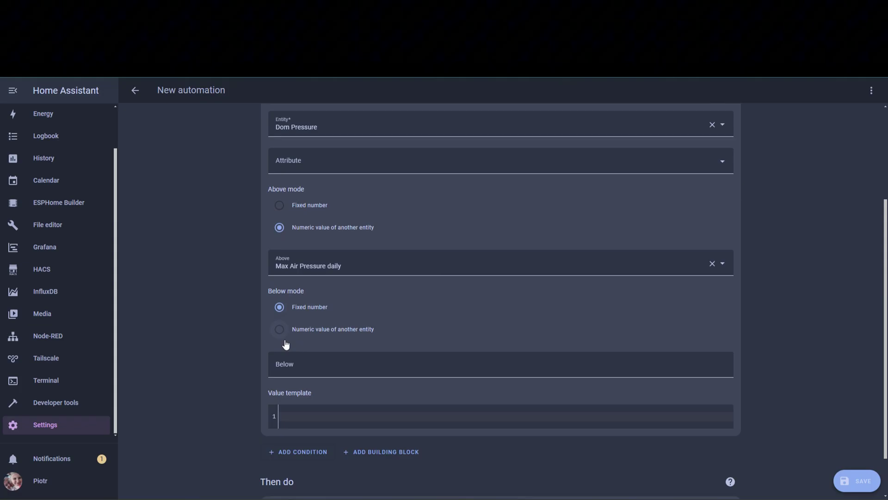
triple_click(322, 198)
left_click_drag(267, 290, 325, 294)
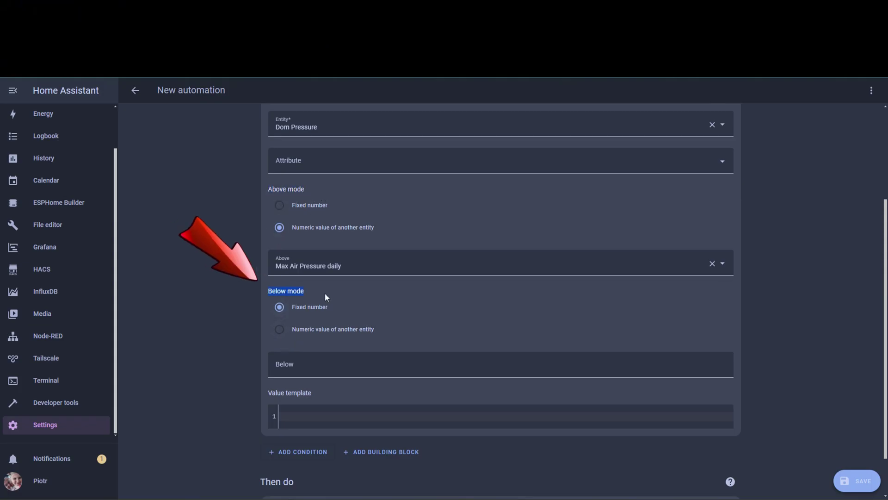
left_click(314, 368)
left_click(714, 266)
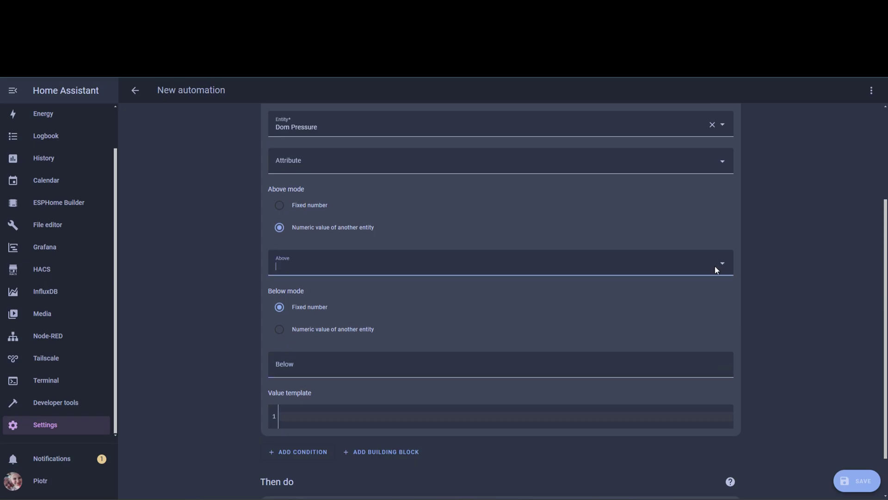
left_click(322, 368)
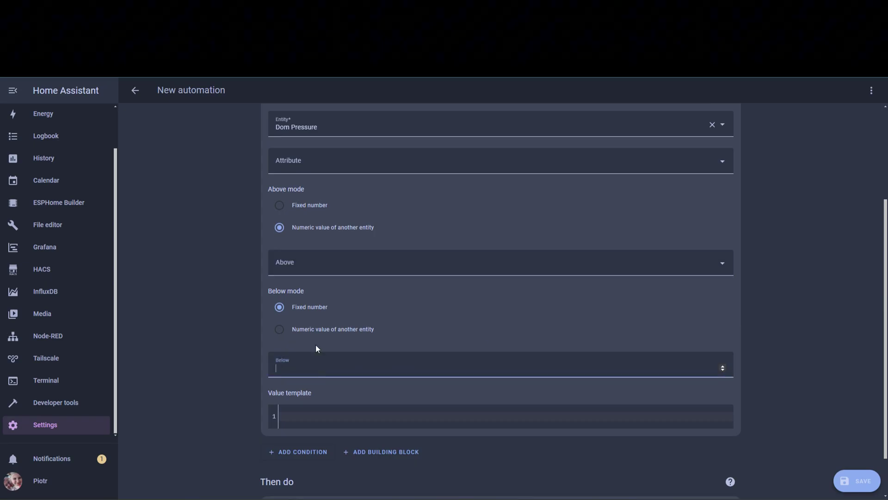
left_click(279, 329)
left_click(289, 364)
type("input")
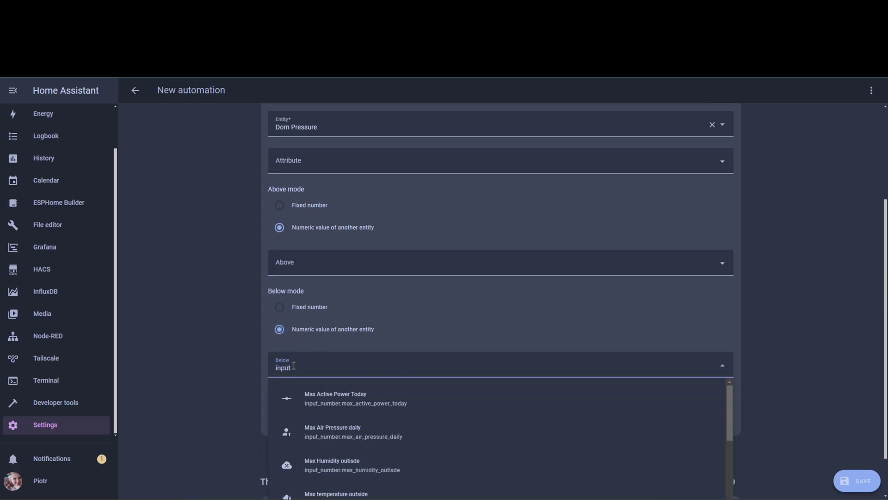
scroll(282, 396, "down", 2)
scroll(324, 440, "down", 2)
scroll(288, 420, "down", 1)
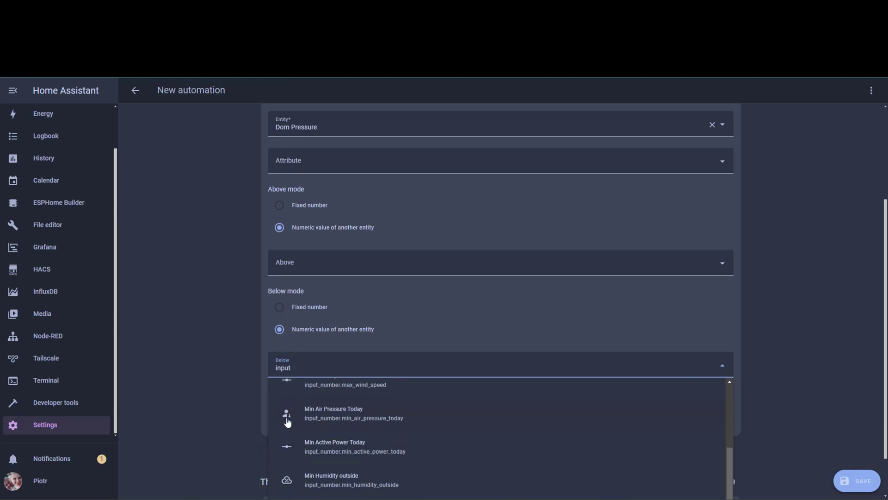
left_click(319, 415)
scroll(262, 140, "up", 2)
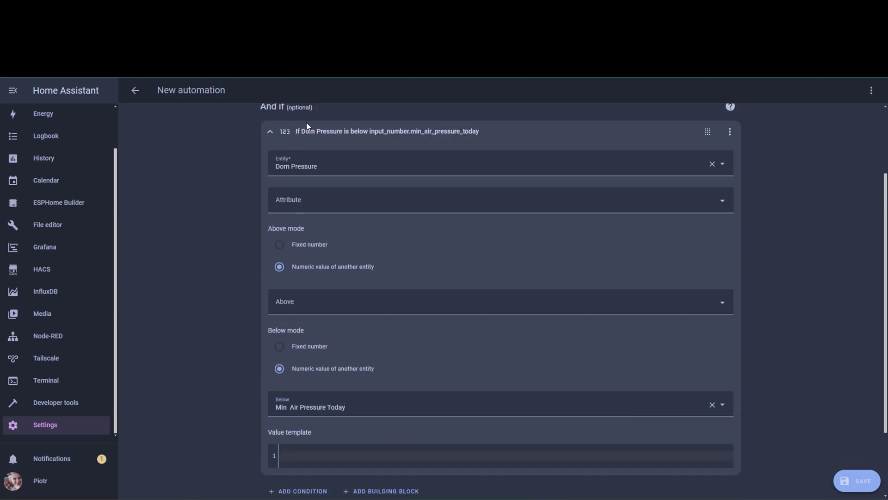
scroll(306, 126, "up", 3)
left_click(271, 224)
Retarget the action to input_number.min_air_pressure_daily and save as 'Min Air Pressure Daily'
left_click(272, 313)
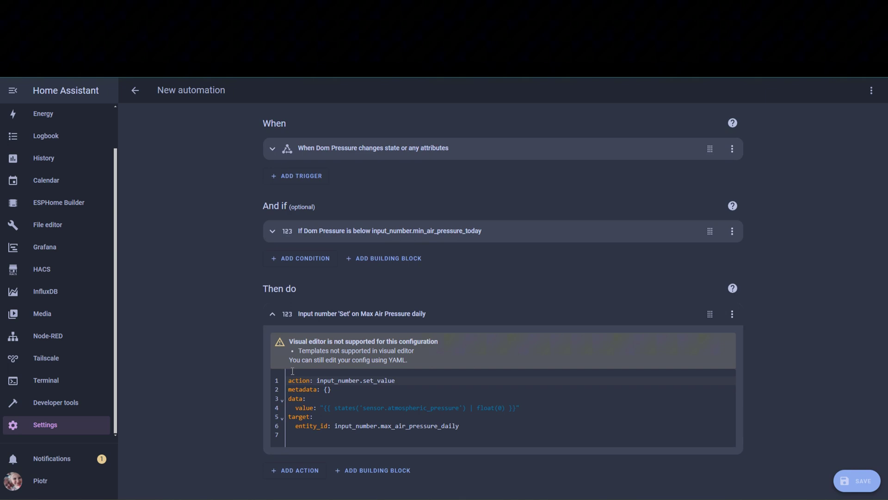
left_click(393, 427)
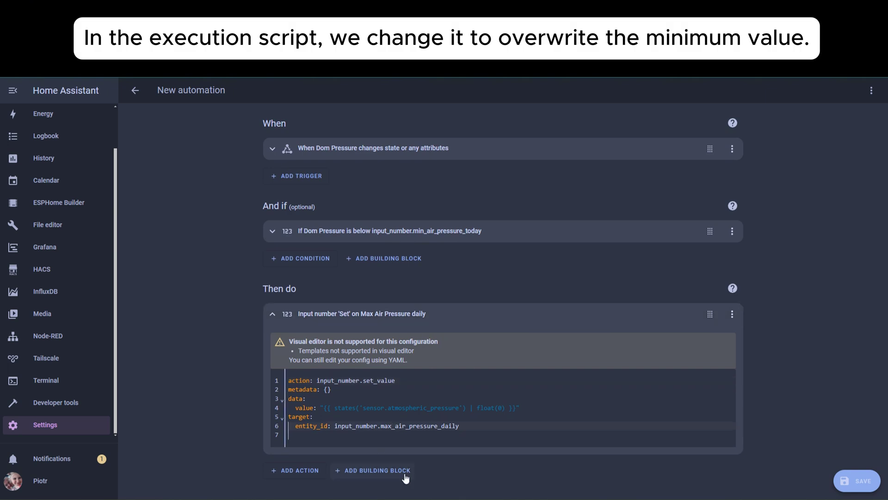
key("BackSpace")
key("BackSpace")
type("in")
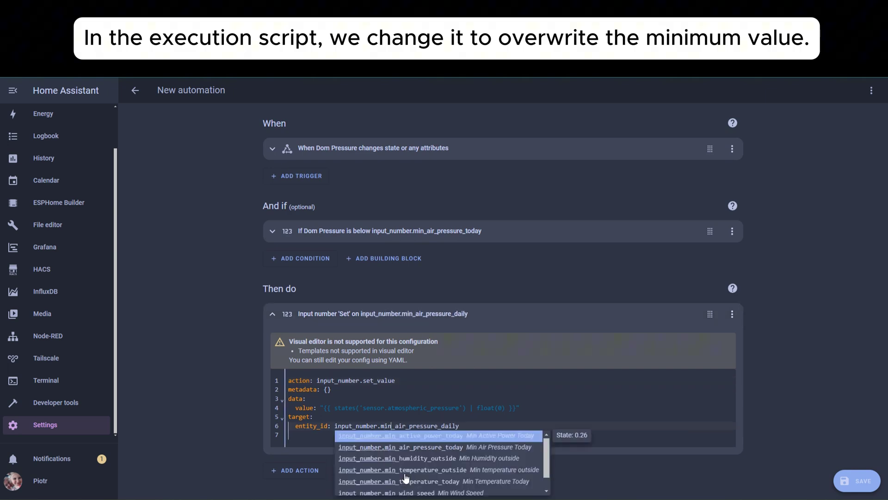
key("Escape")
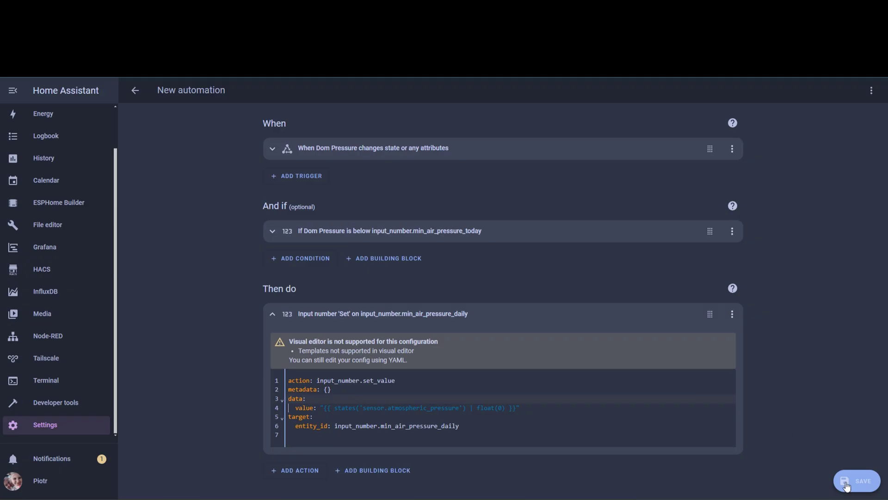
left_click(848, 482)
type("Min Ai")
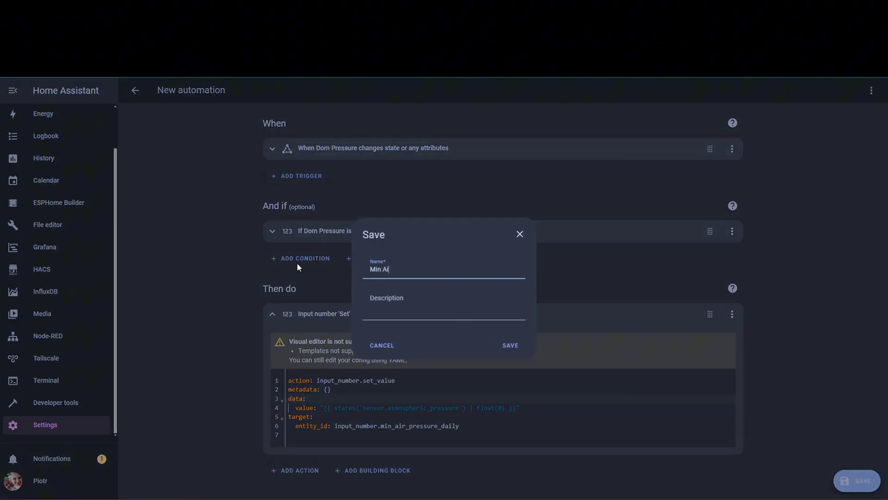
type("r Pressure Daily")
key("Return")
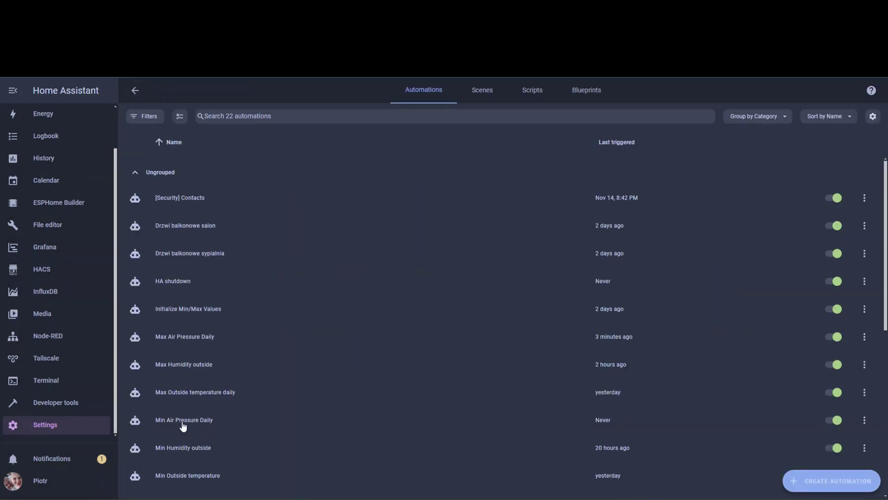
Add entity_min: input_number.min_air_pressure_today below entity_max and save the barometer card
key("Return")
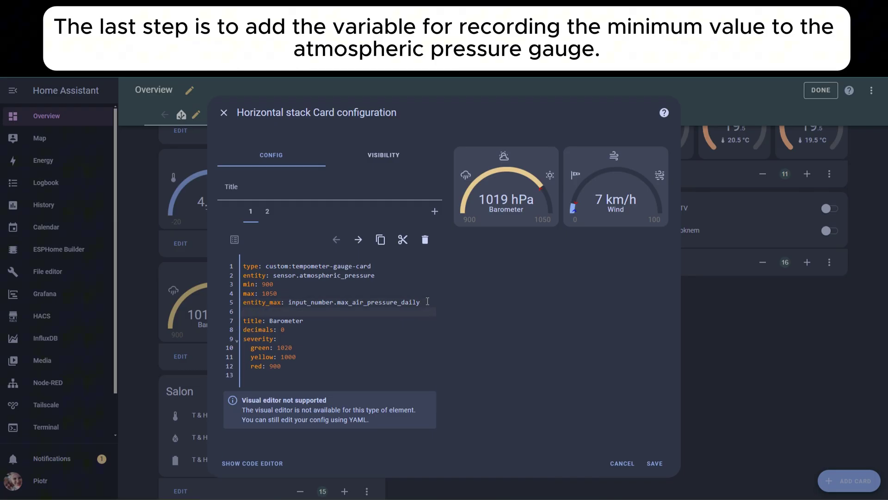
key("shift+Down")
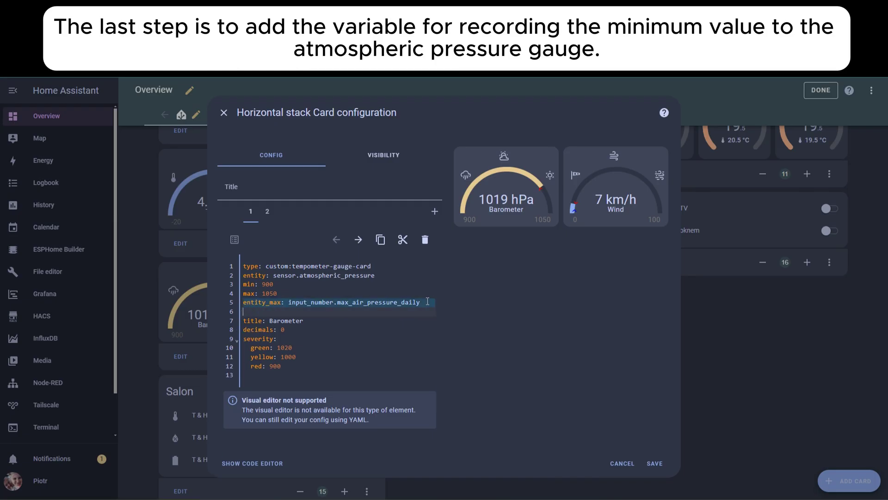
key("ctrl+c")
key("ctrl+v")
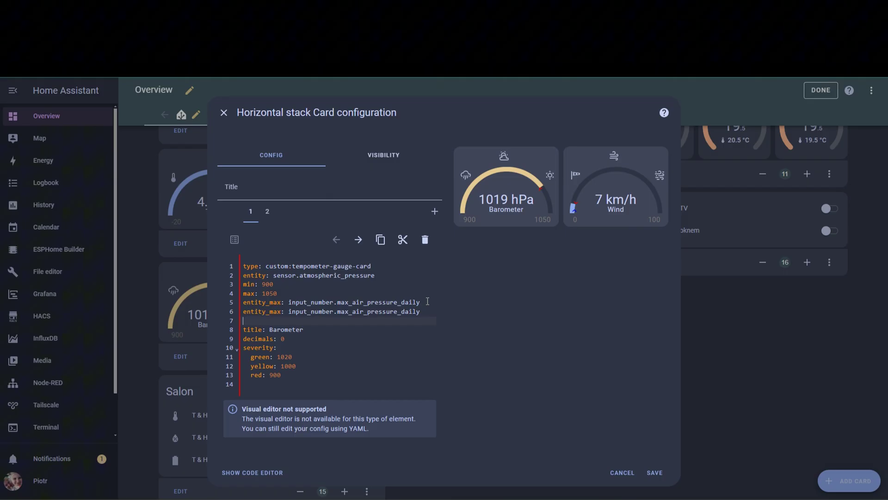
key("Delete")
key("shift+End")
type("entity_min: input_number.")
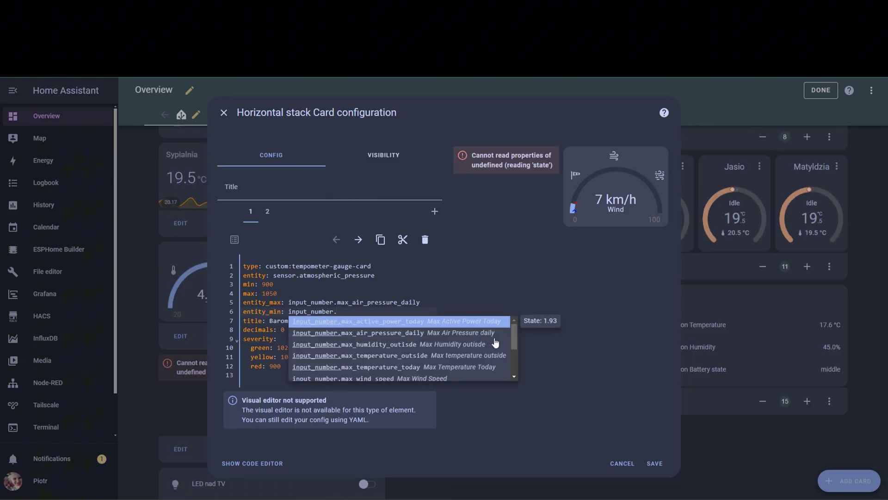
type("min")
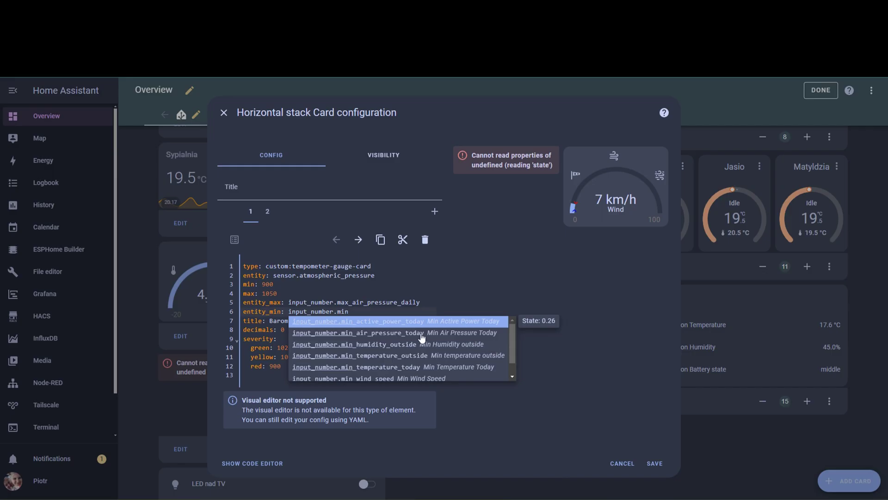
left_click(422, 332)
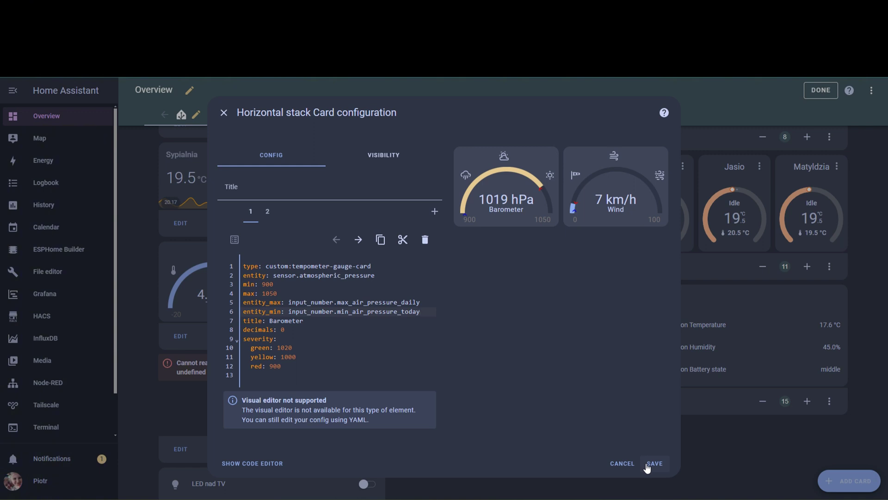
left_click(646, 464)
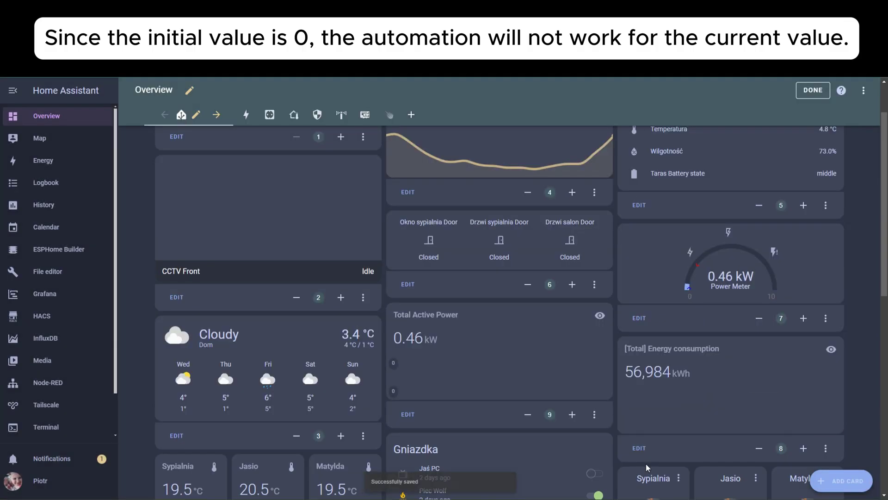
scroll(301, 279, "down", 3)
scroll(210, 305, "down", 2)
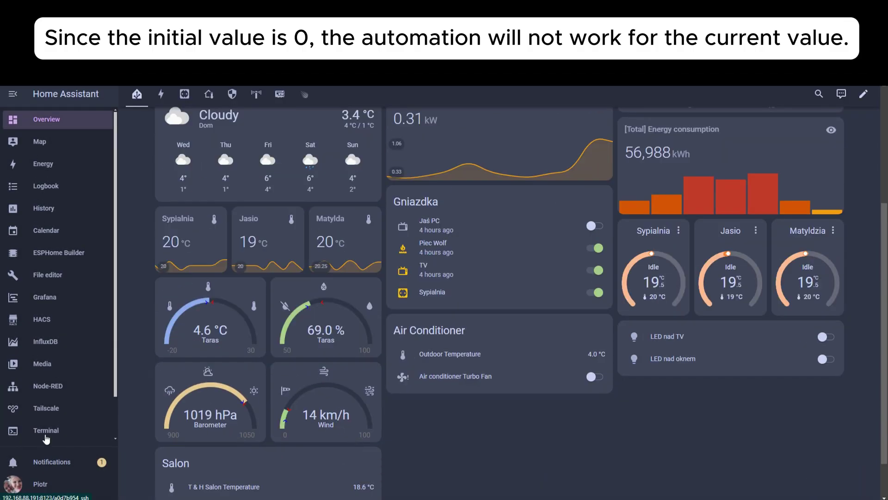
scroll(50, 430, "down", 1)
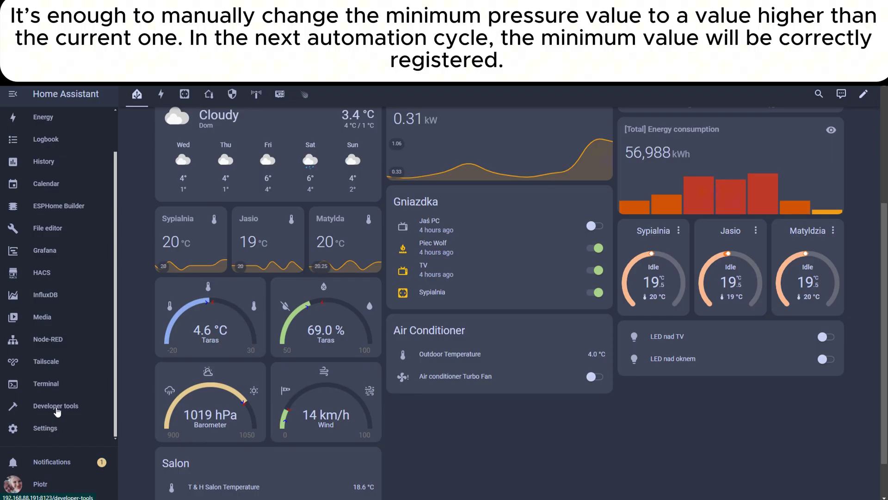
Set input_number.min_air_pressure_today's state to 1030 in Developer tools
left_click(59, 408)
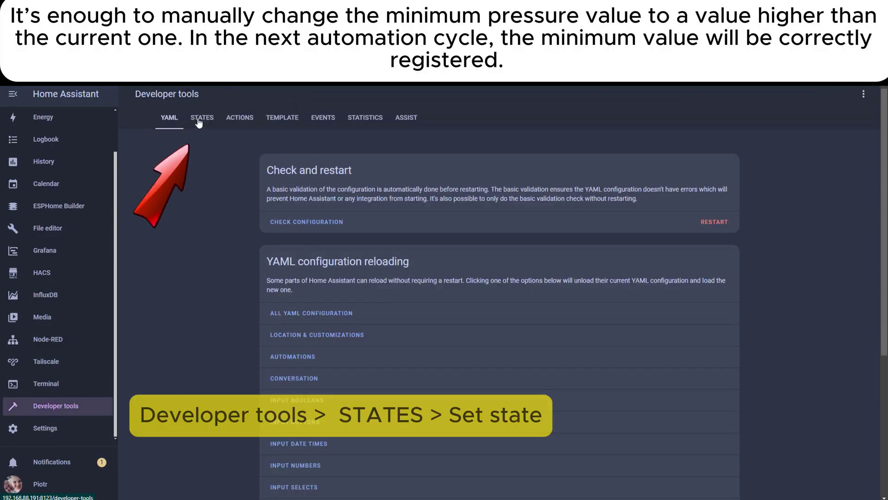
left_click(201, 119)
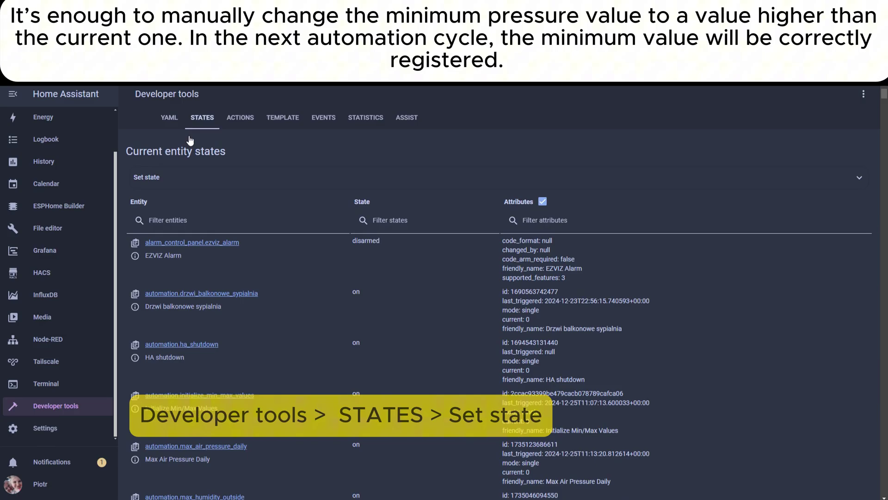
left_click(154, 178)
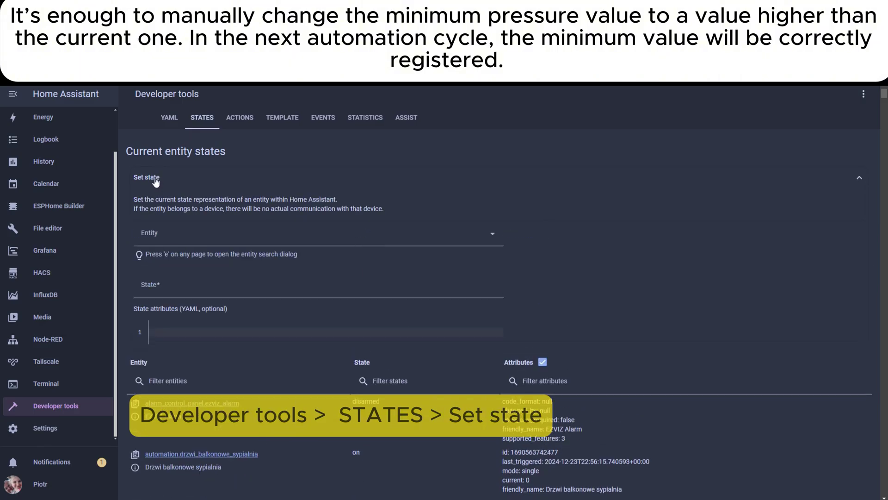
left_click(174, 235)
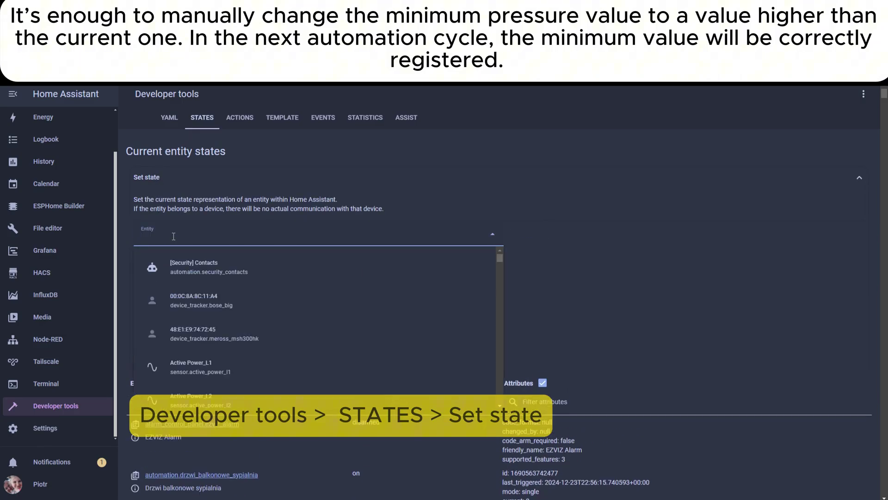
type("min")
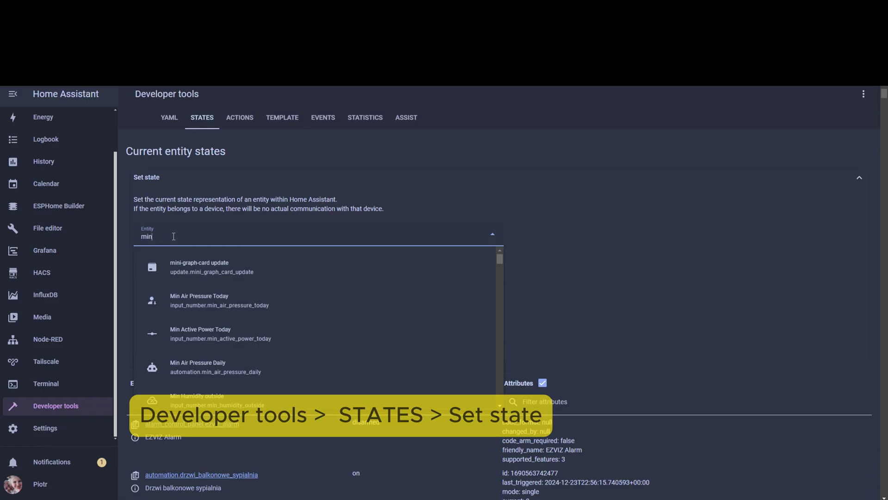
left_click(157, 299)
left_click_drag(165, 290, 153, 288)
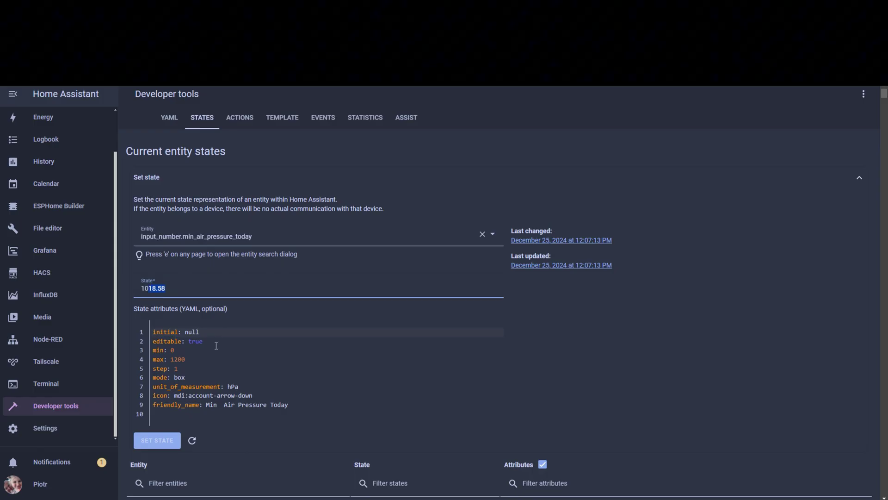
type("30")
left_click(152, 439)
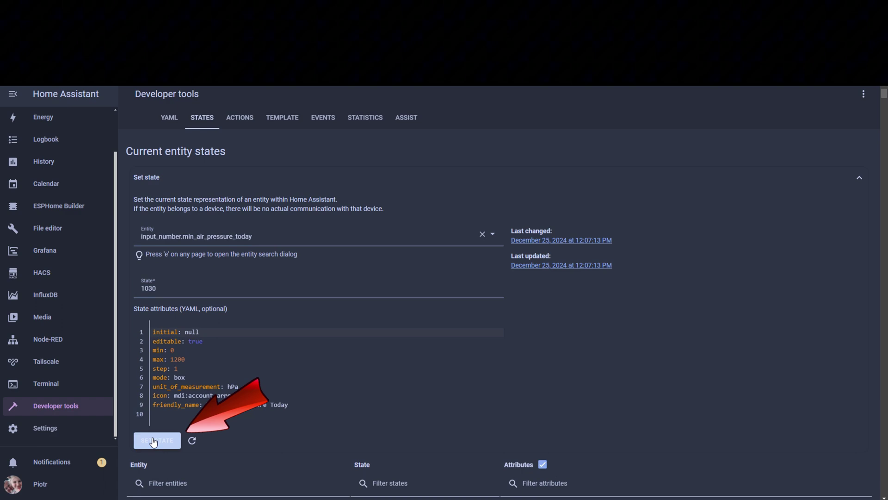
scroll(90, 181, "up", 2)
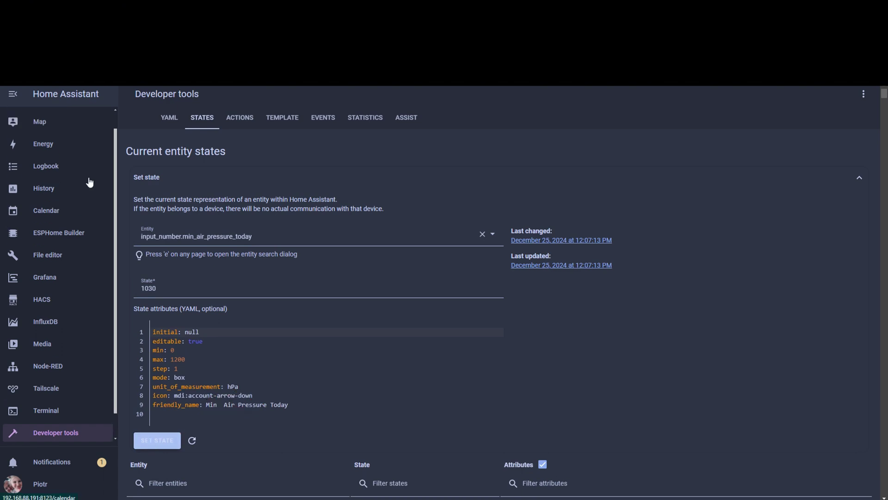
Check the barometer gauge's 1030 minimum marker on Overview, then go to Settings
left_click(46, 119)
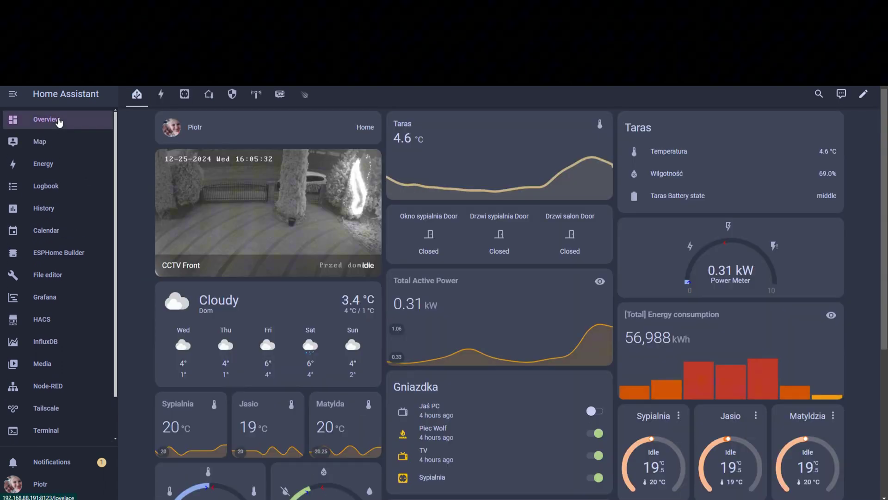
scroll(165, 290, "down", 1)
scroll(166, 290, "down", 3)
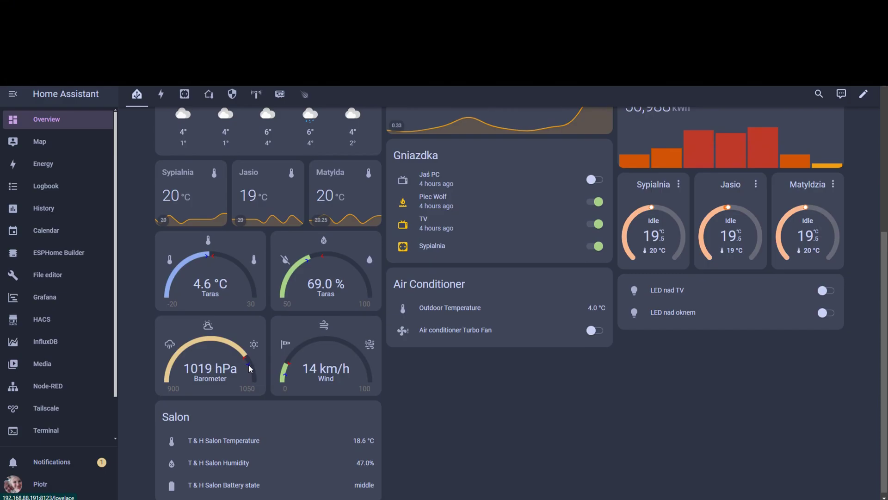
mouse_move(250, 367)
scroll(326, 396, "up", 2)
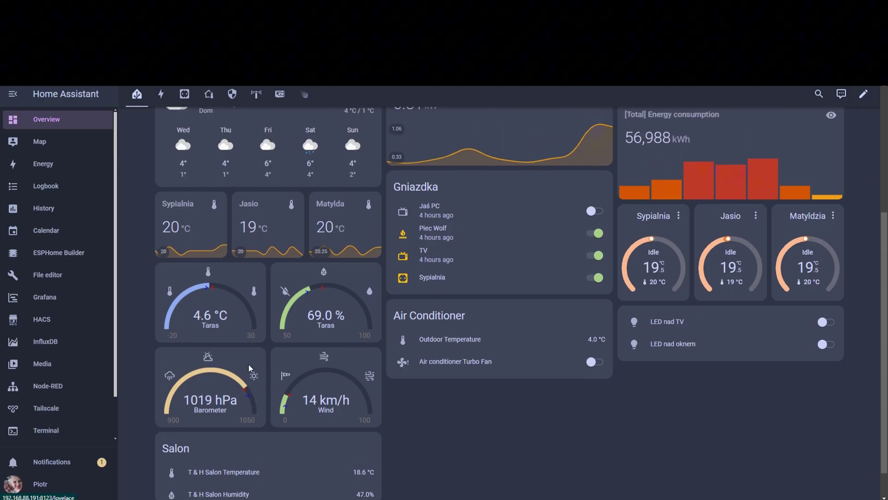
scroll(403, 424, "up", 2)
scroll(69, 424, "down", 1)
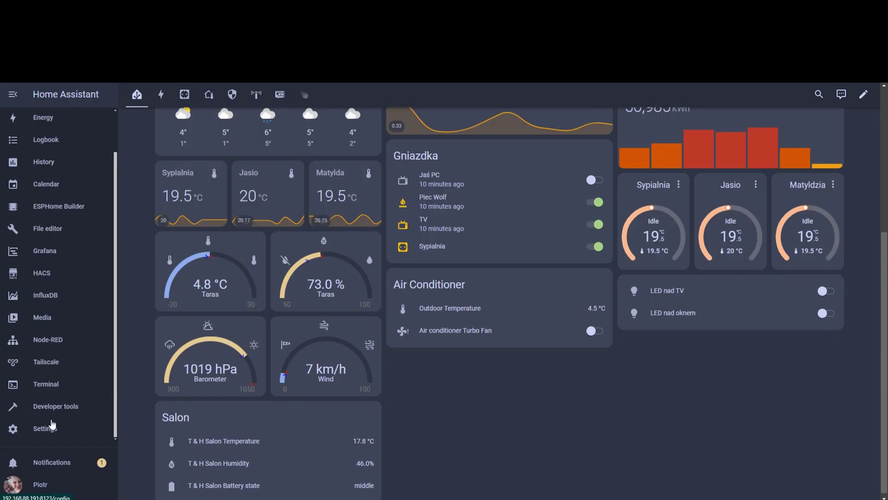
left_click(53, 429)
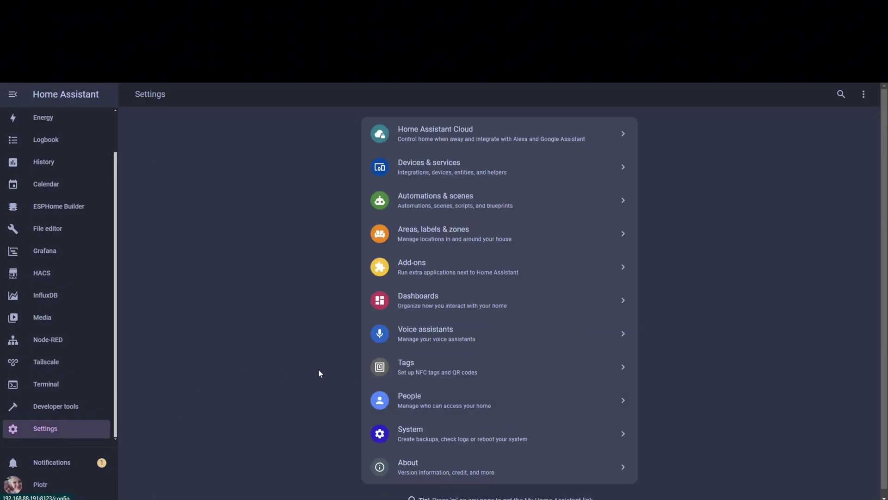
Create a new blank automation with a 12:00 AM time trigger and begin adding an action
left_click(404, 201)
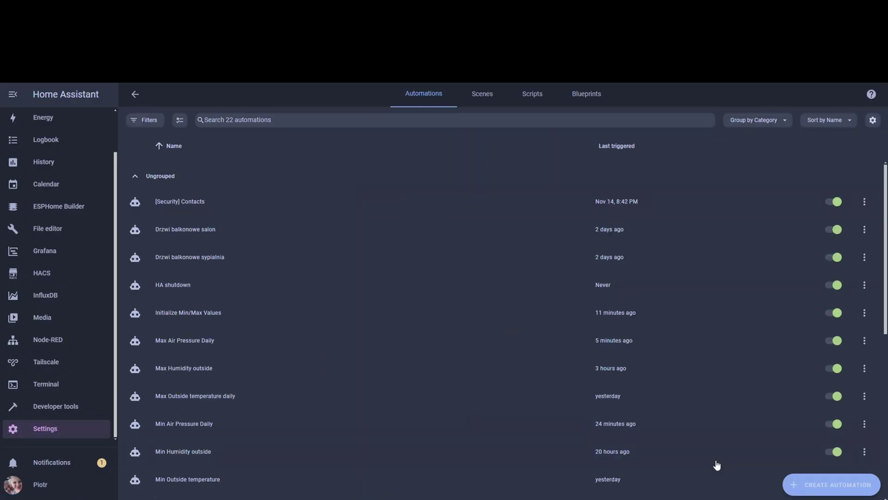
left_click(817, 485)
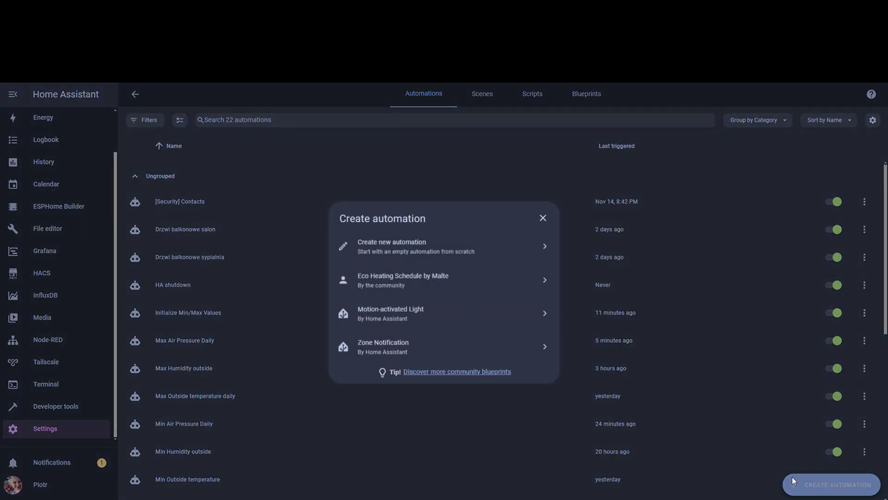
left_click(409, 255)
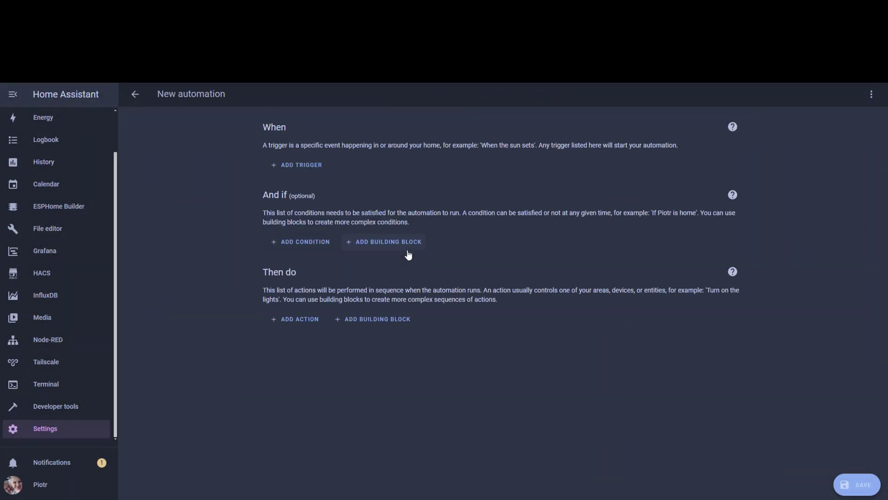
left_click(297, 164)
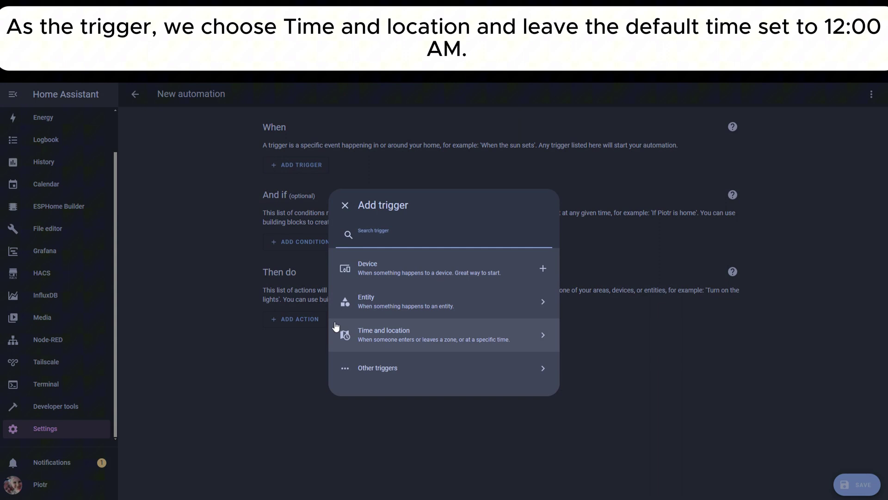
left_click(350, 338)
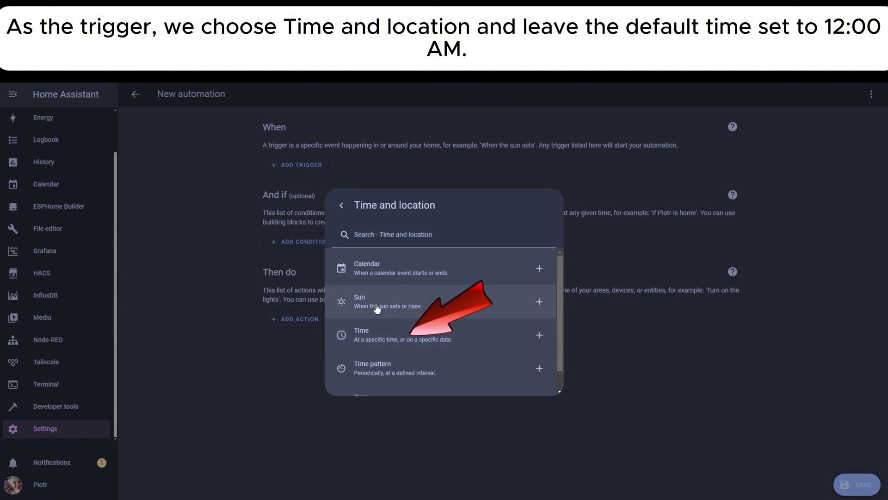
left_click(381, 334)
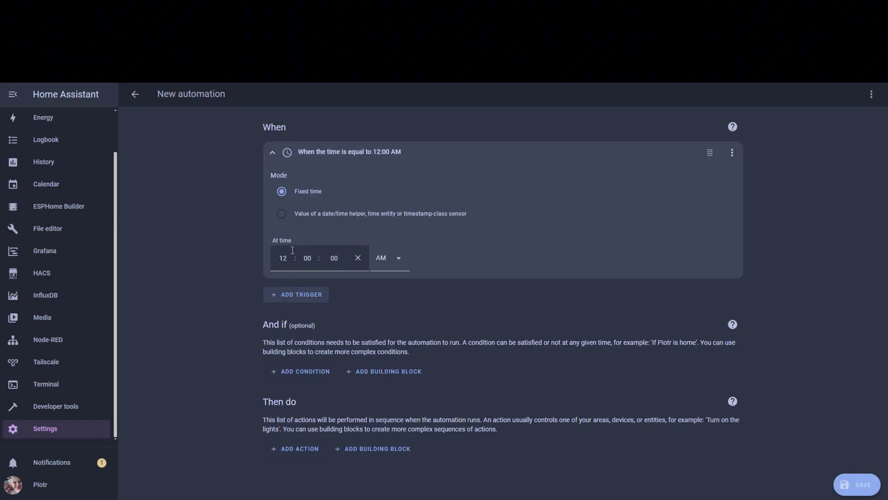
left_click(284, 448)
left_click_drag(556, 281, 557, 399)
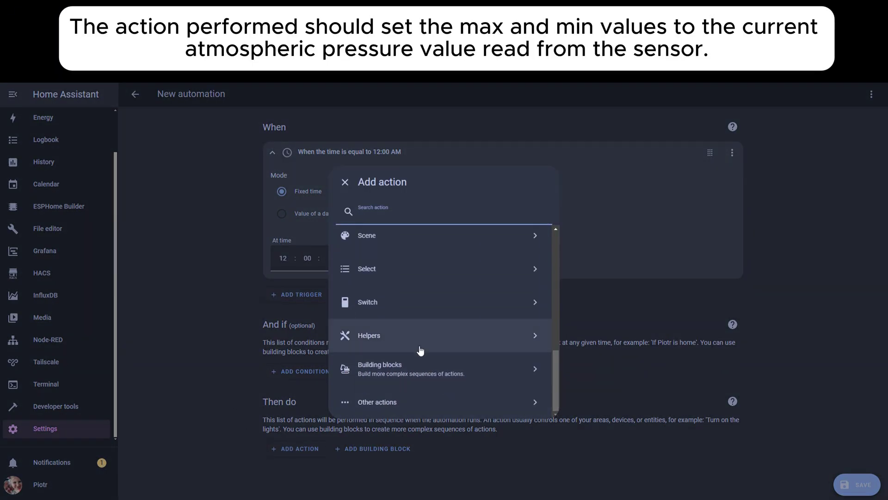
Add an Input number Set action targeting Max Air Pressure daily and Min Air Pressure Today
left_click(419, 347)
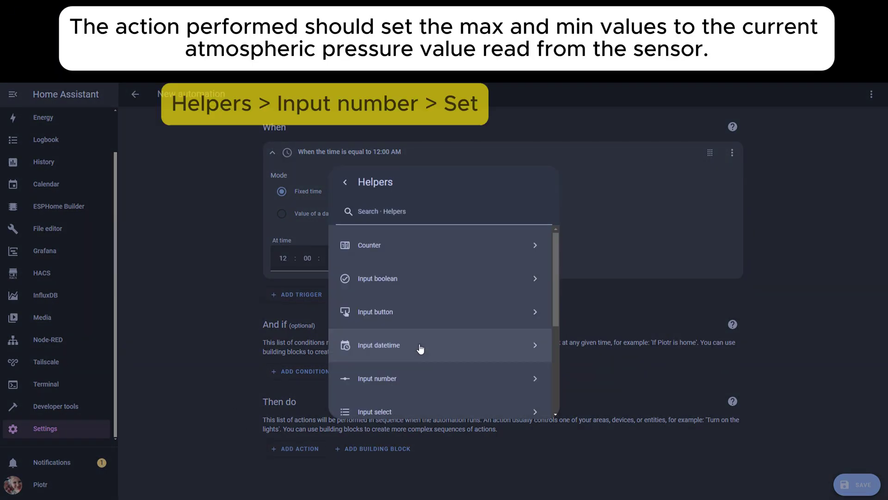
left_click(380, 378)
left_click(393, 337)
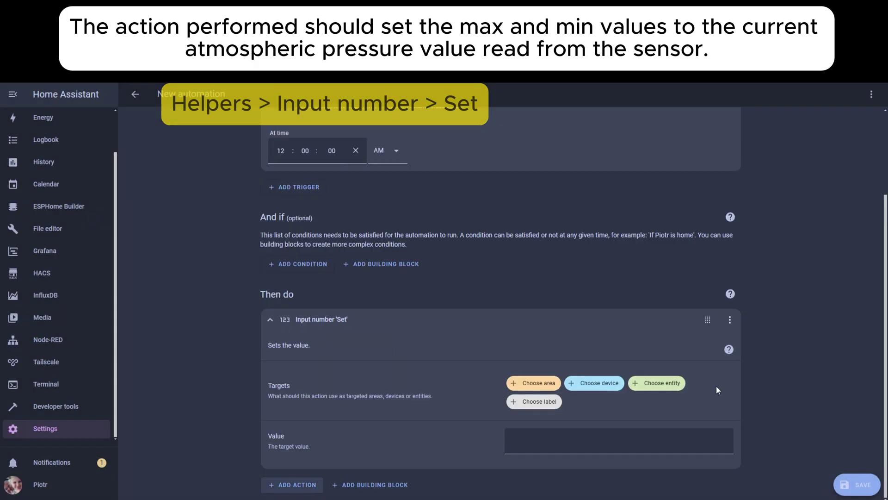
left_click(657, 382)
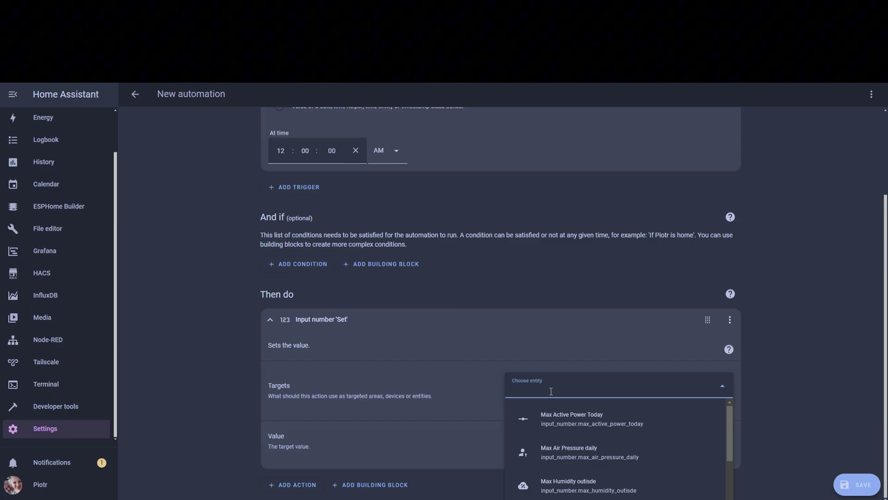
left_click(565, 453)
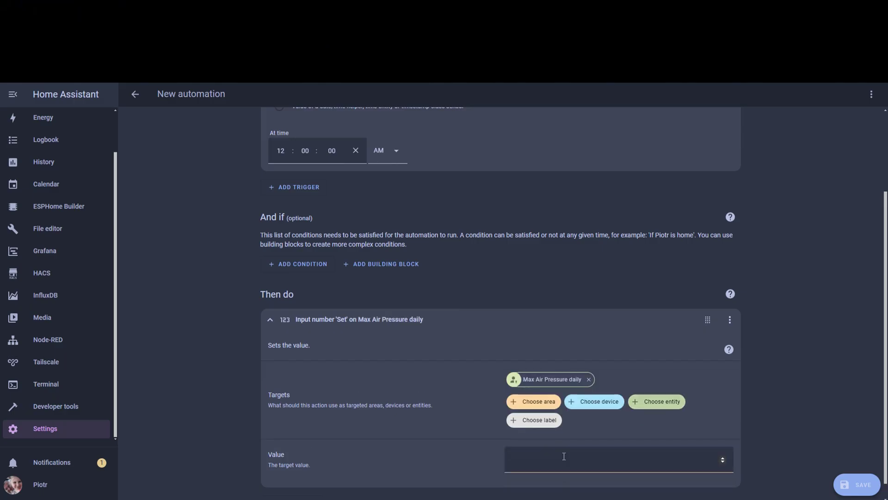
left_click(659, 401)
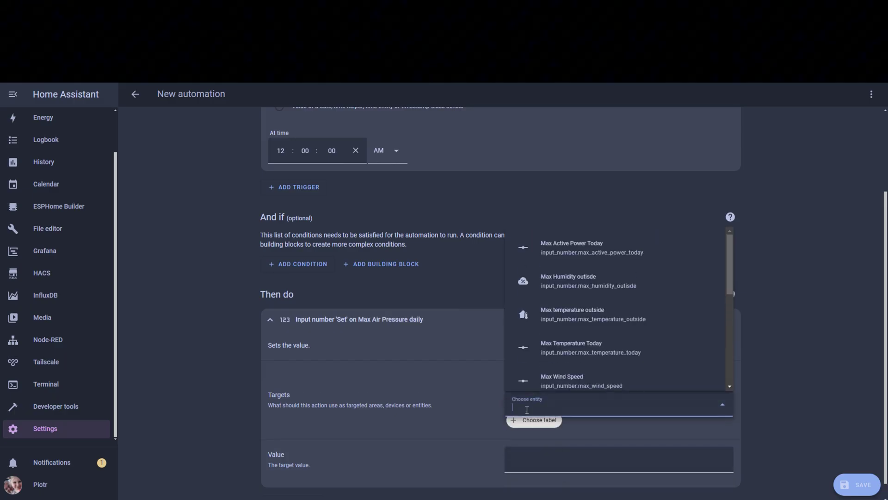
type("min")
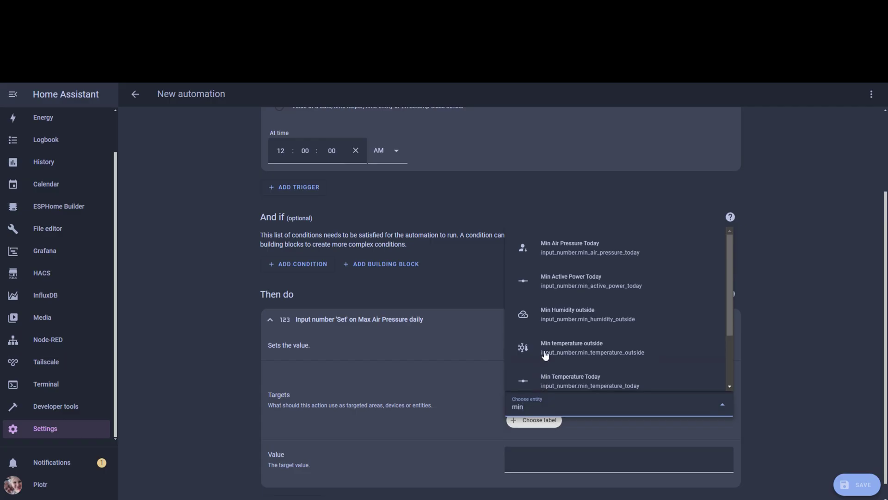
left_click(522, 248)
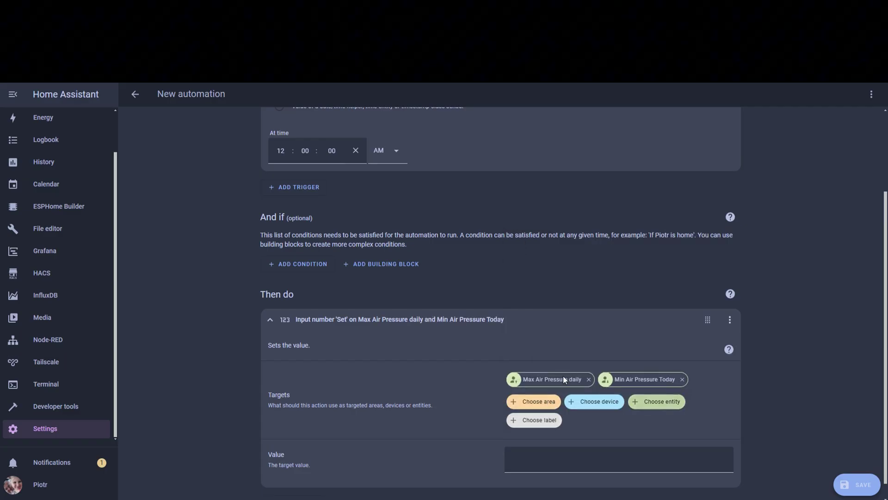
left_click(729, 320)
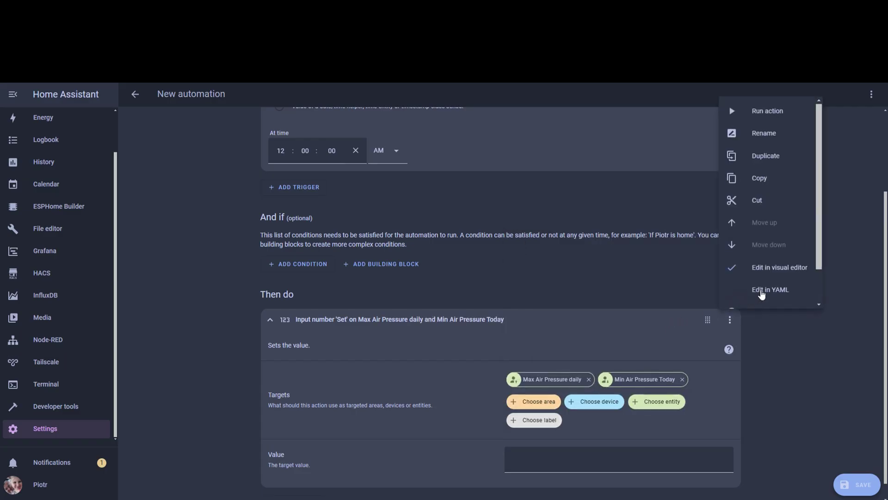
In the action's YAML, replace data: {} with a sensor.atmospheric_pressure value template, then save
left_click(762, 291)
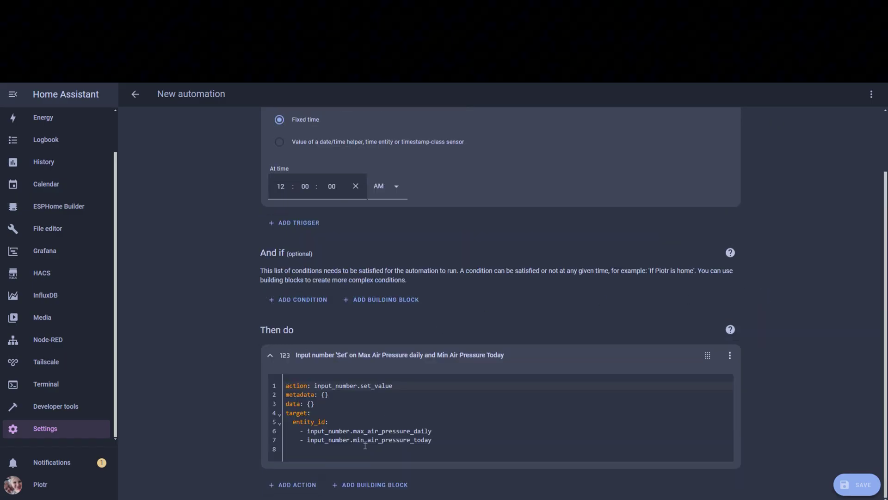
left_click_drag(321, 405, 283, 405)
type("data:   value: \"{{ states('sensor.') | float(0) }}\"")
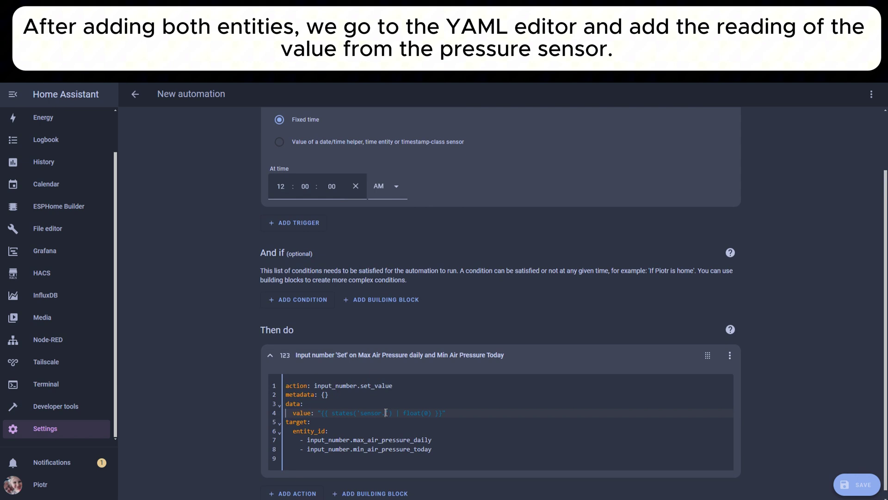
type(".")
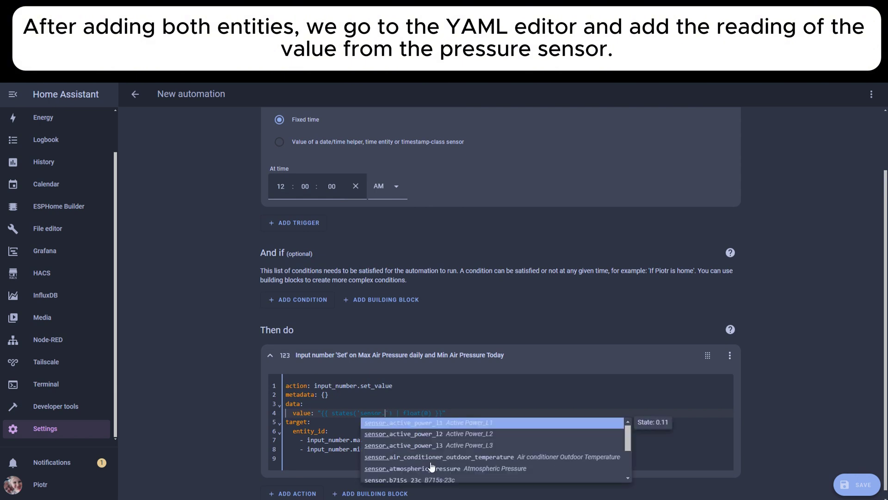
key("Escape")
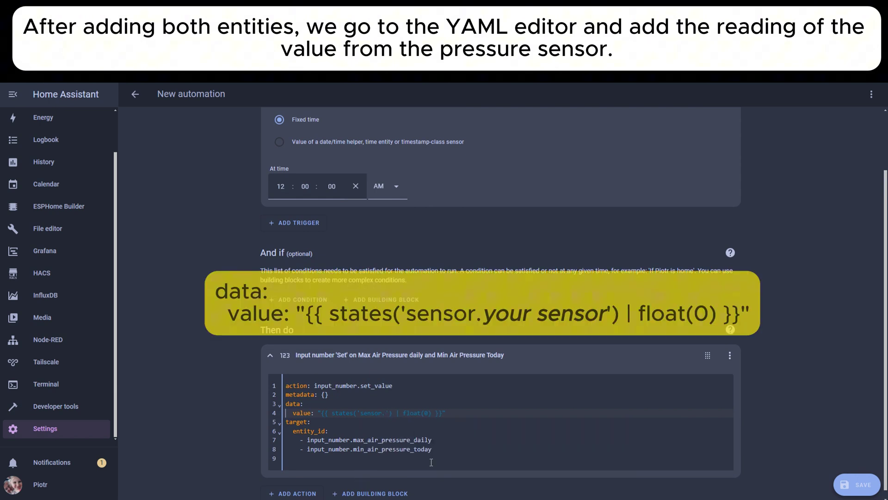
type("p")
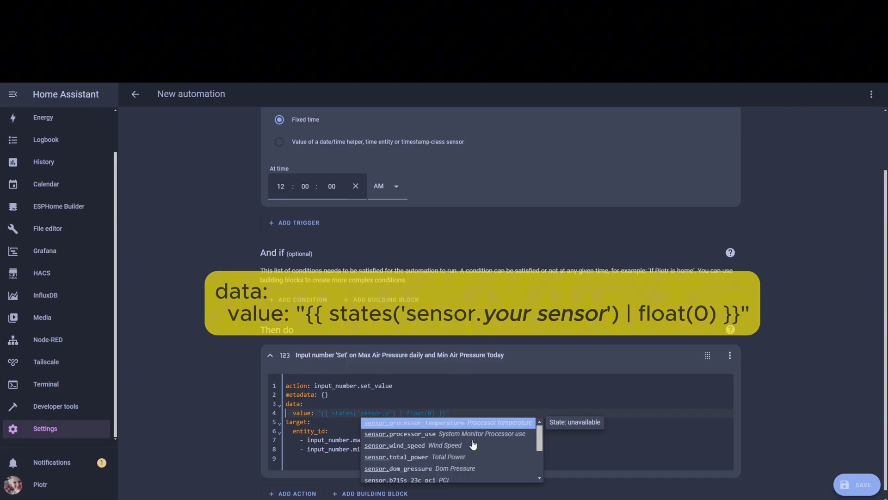
key("BackSpace")
key("Down")
key("Down")
key("Down")
key("Down")
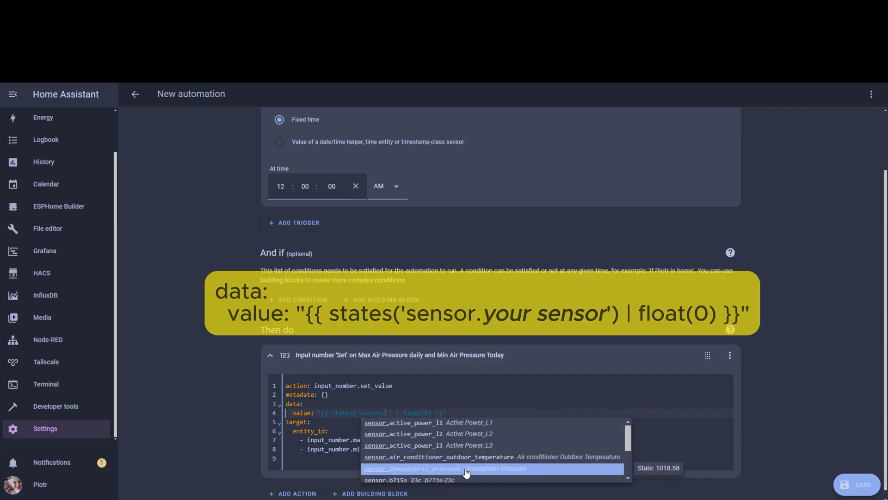
left_click(465, 469)
left_click(854, 486)
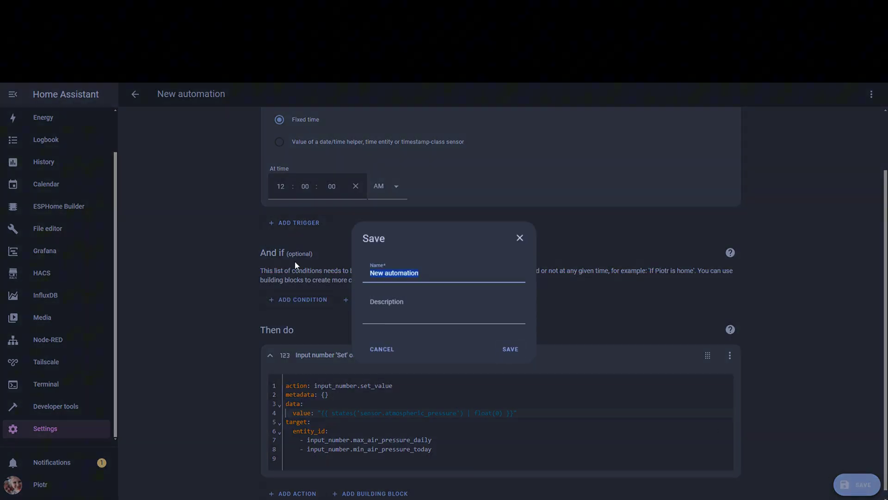
type("Max/Min Re")
type("set Values daily")
Save the midnight automation as 'Max/Min Reset Values daily', then return to the Overview dashboard
left_click(510, 349)
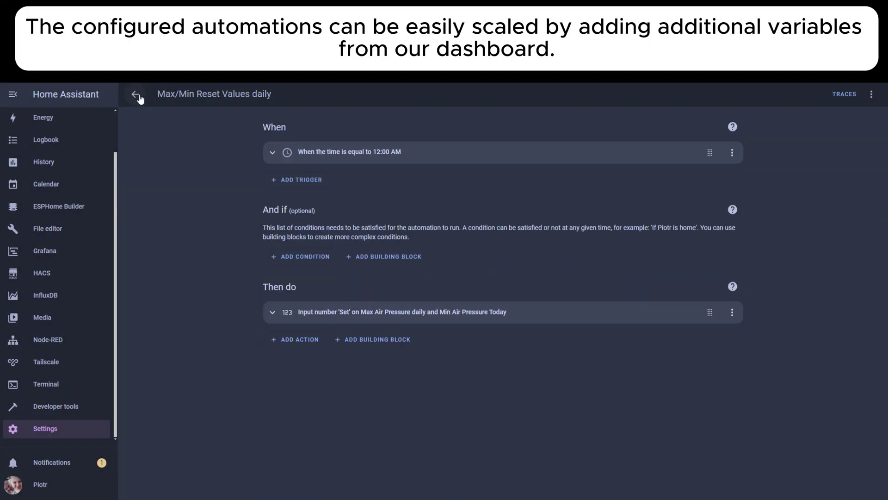
left_click(135, 93)
scroll(96, 163, "up", 2)
left_click(76, 124)
scroll(224, 467, "down", 3)
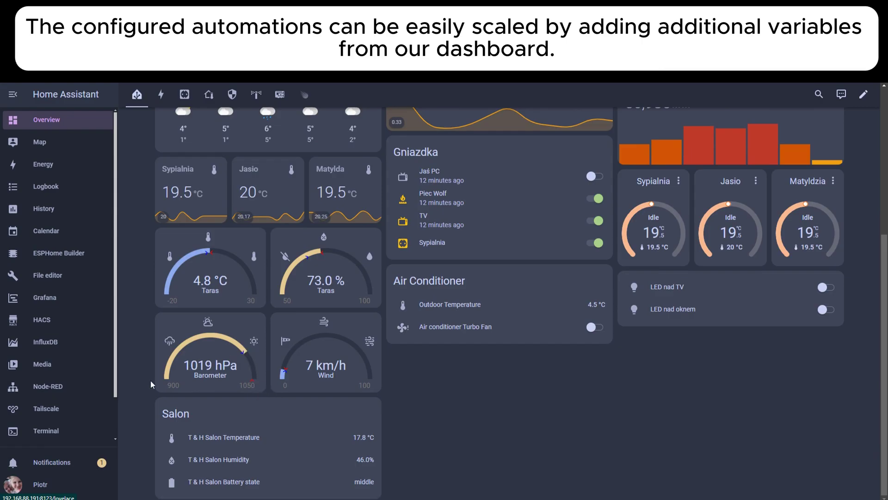
scroll(77, 417, "down", 2)
left_click(77, 433)
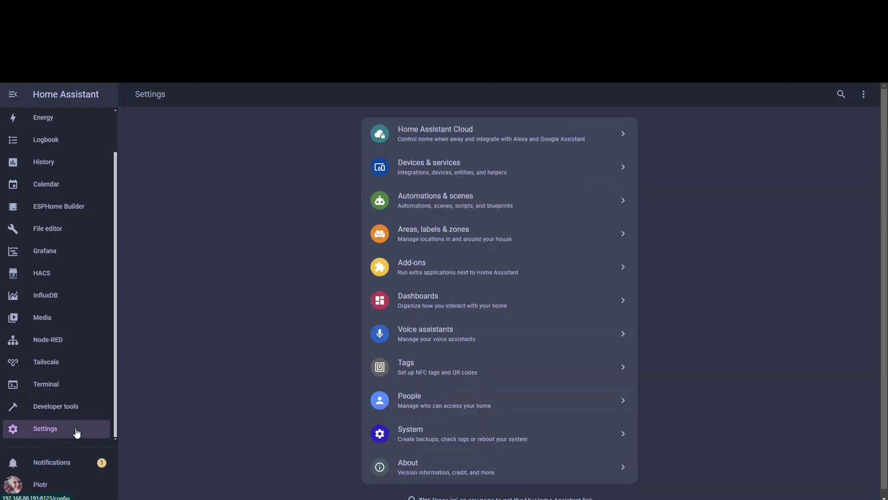
left_click(401, 201)
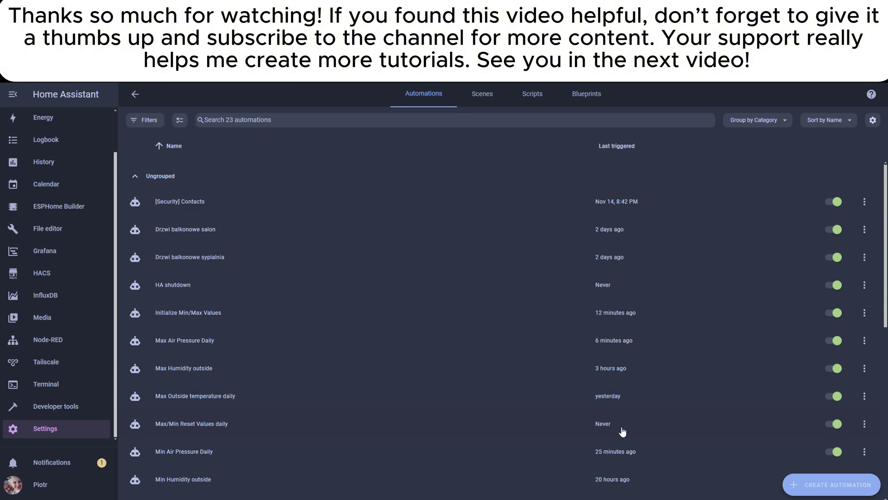
left_click(864, 423)
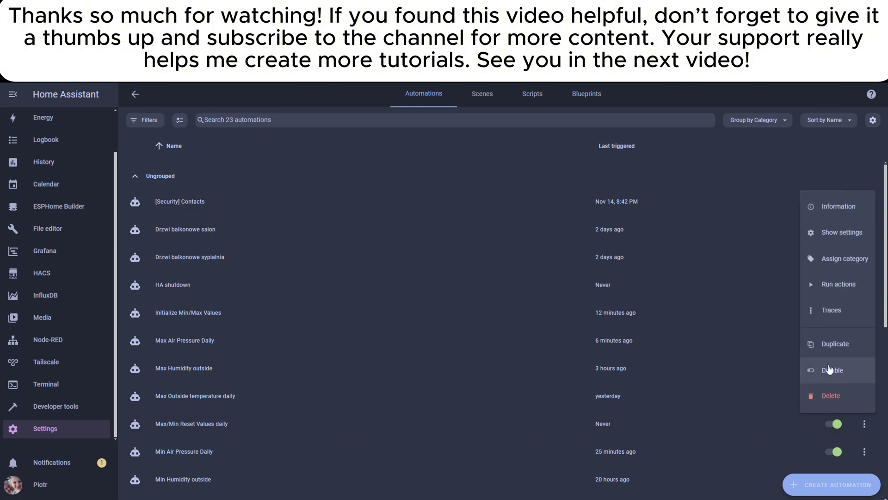
left_click(831, 284)
scroll(53, 173, "up", 2)
left_click(46, 120)
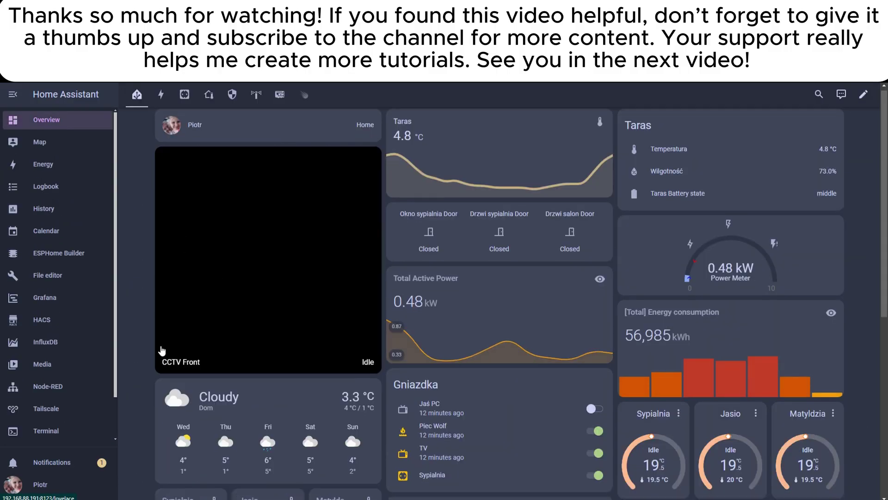
scroll(140, 386, "down", 3)
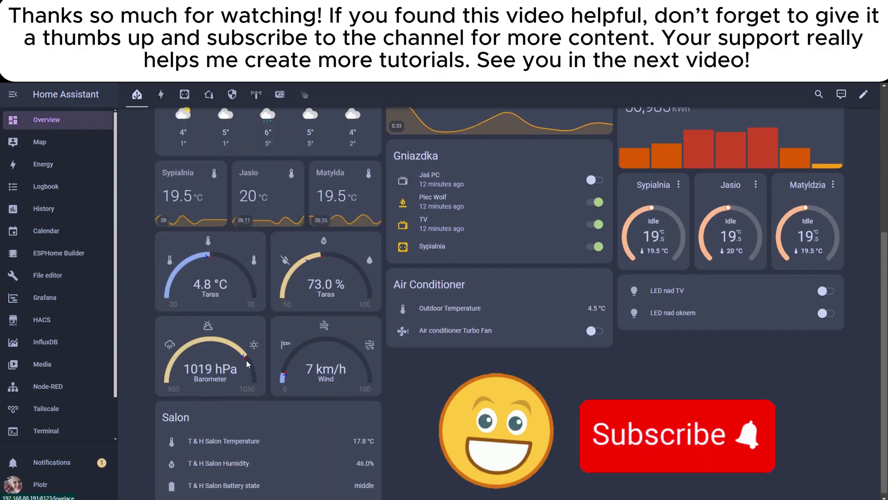